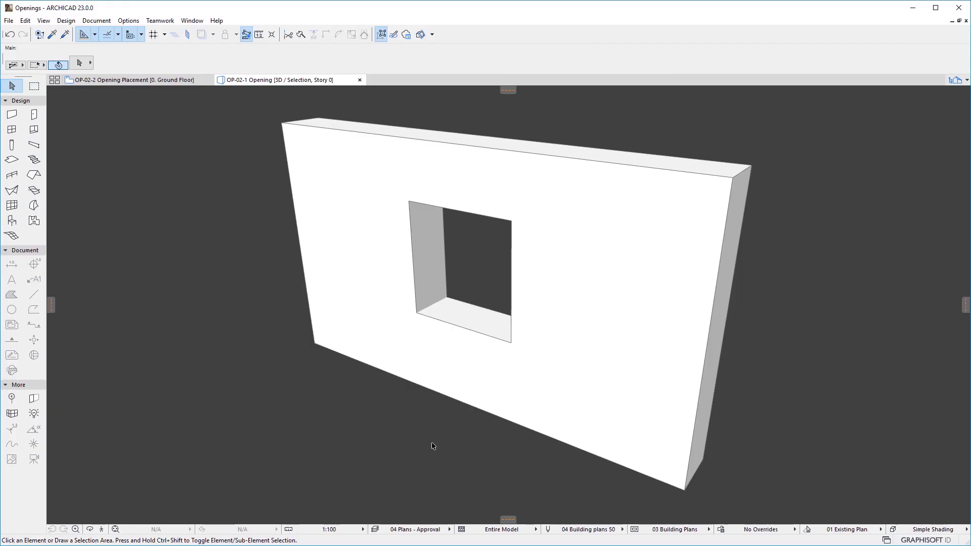
Step: Select the existing opening in the wall in the 3D view
click(510, 342)
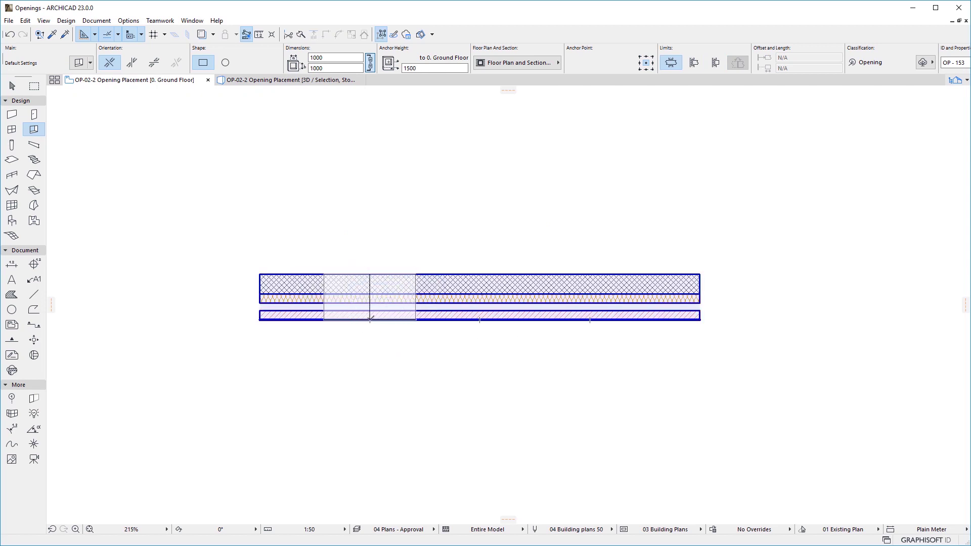
Step: Cut a square opening through the layered wall in plan and check it in 3D
click(370, 319)
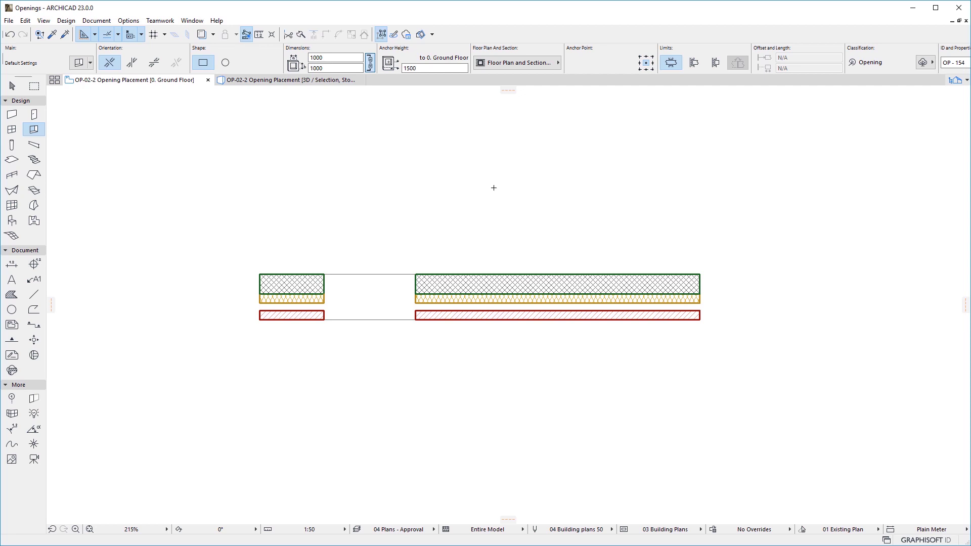
click(331, 80)
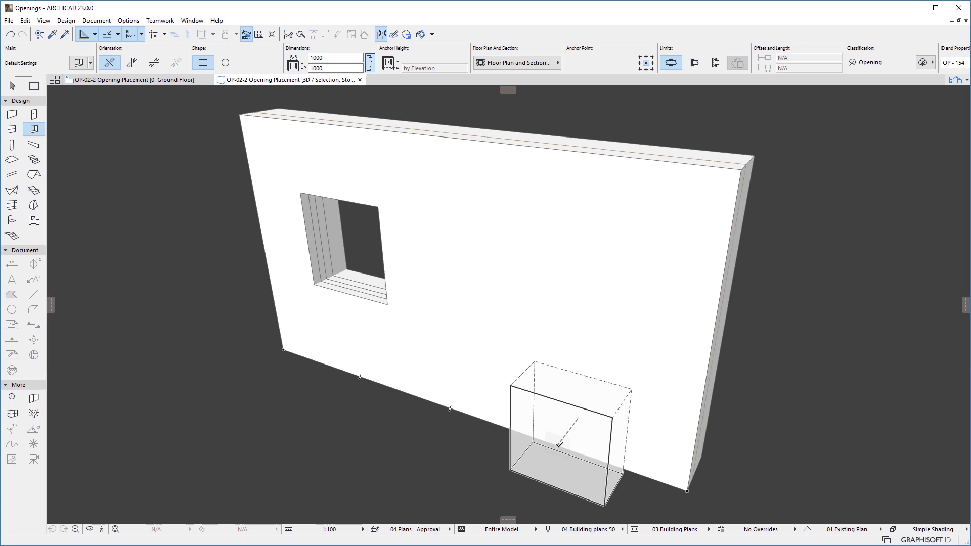
Step: Place a second 1000 × 1000 opening at Z 1500 on the wall's right, then select and deselect it
text(1500)
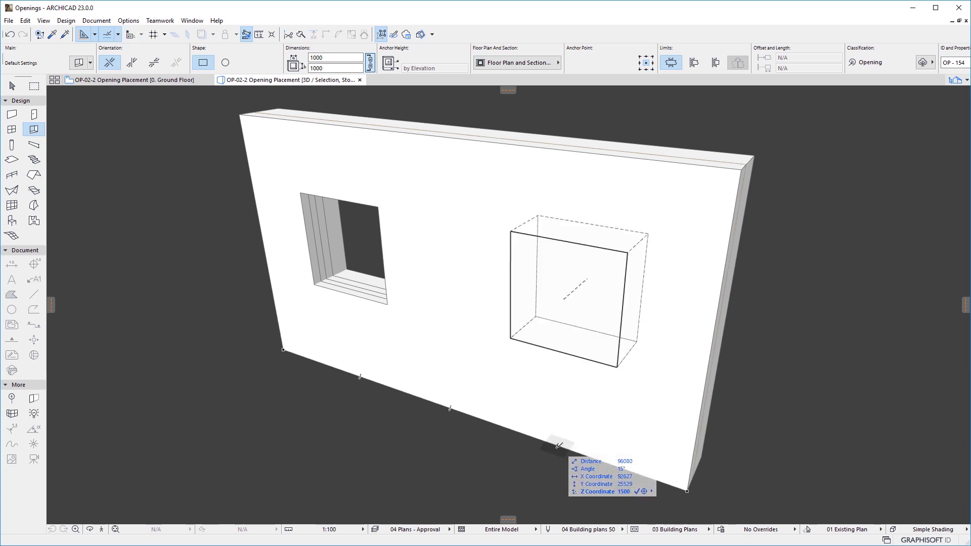
key(Return)
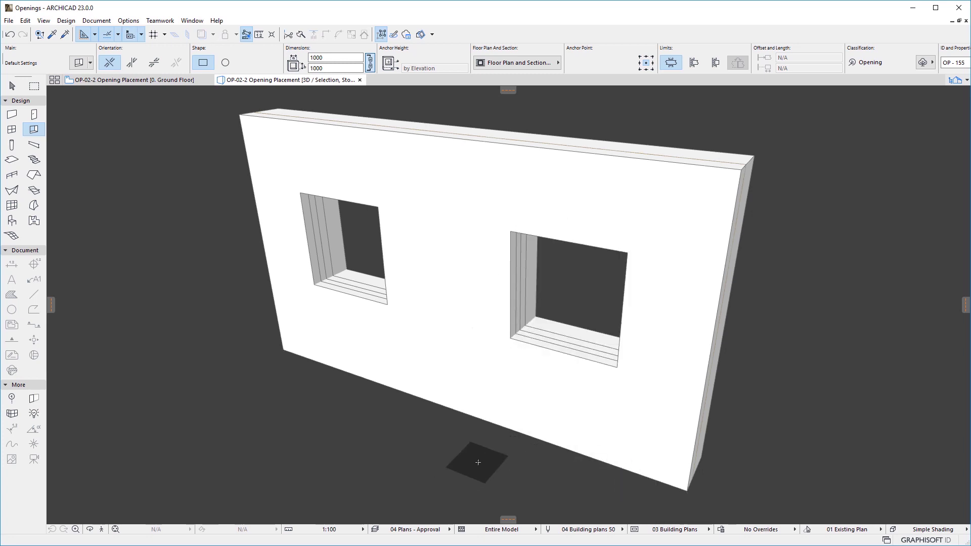
key(Escape)
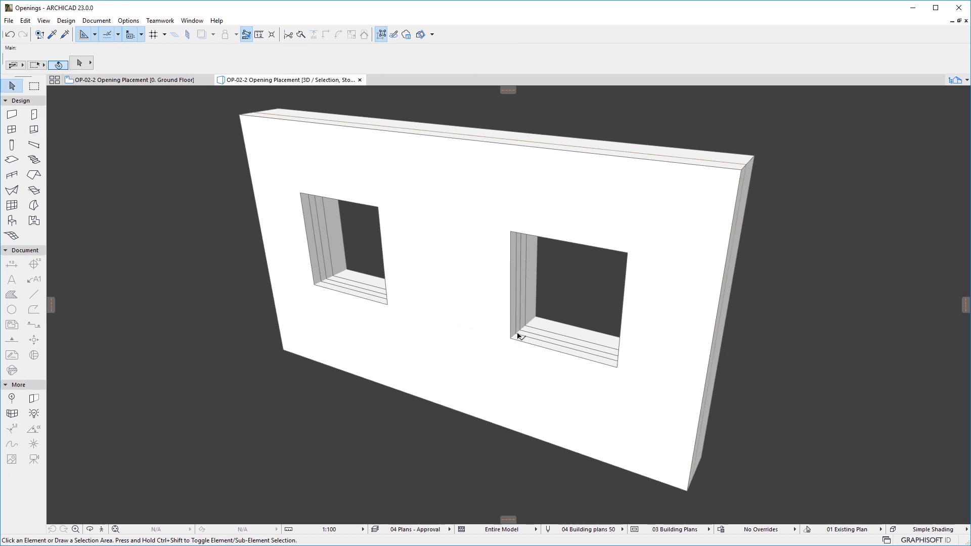
click(523, 333)
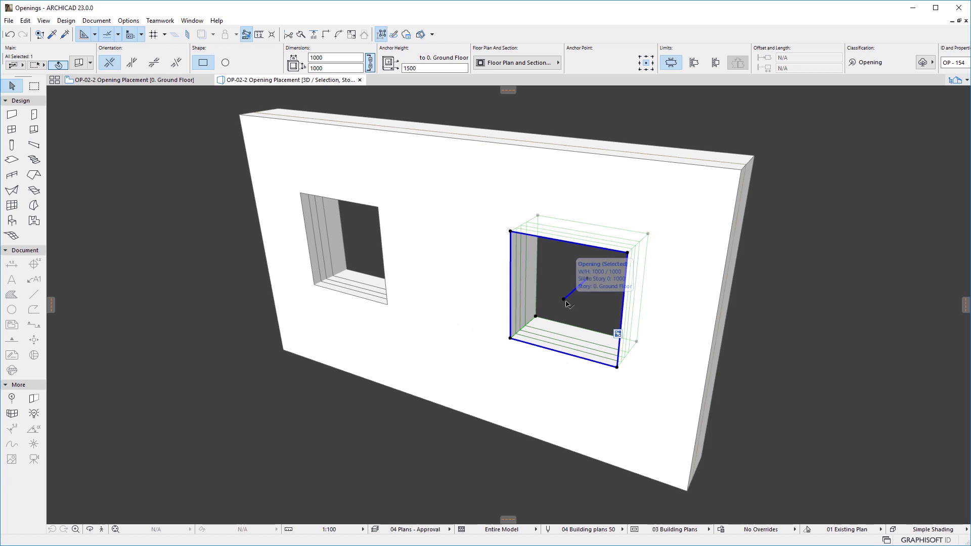
click(564, 300)
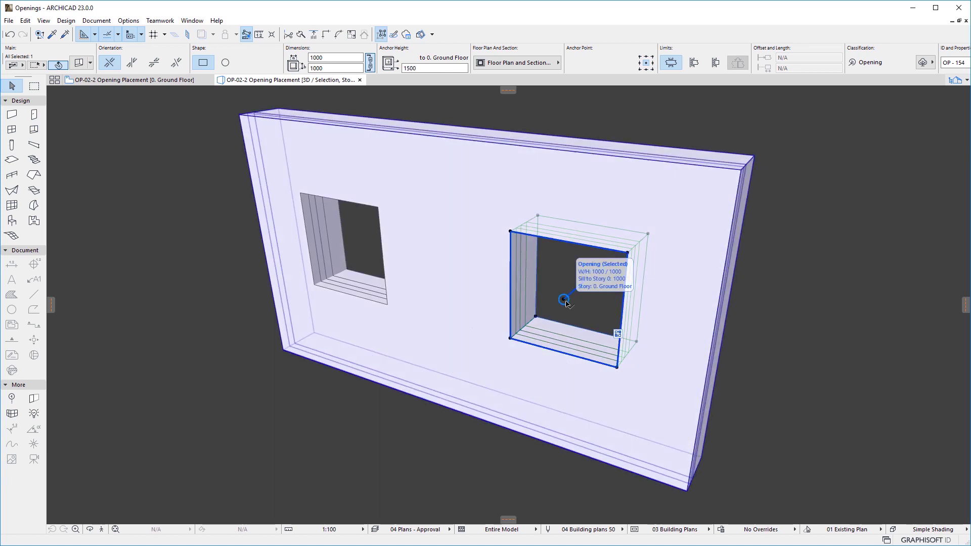
click(468, 449)
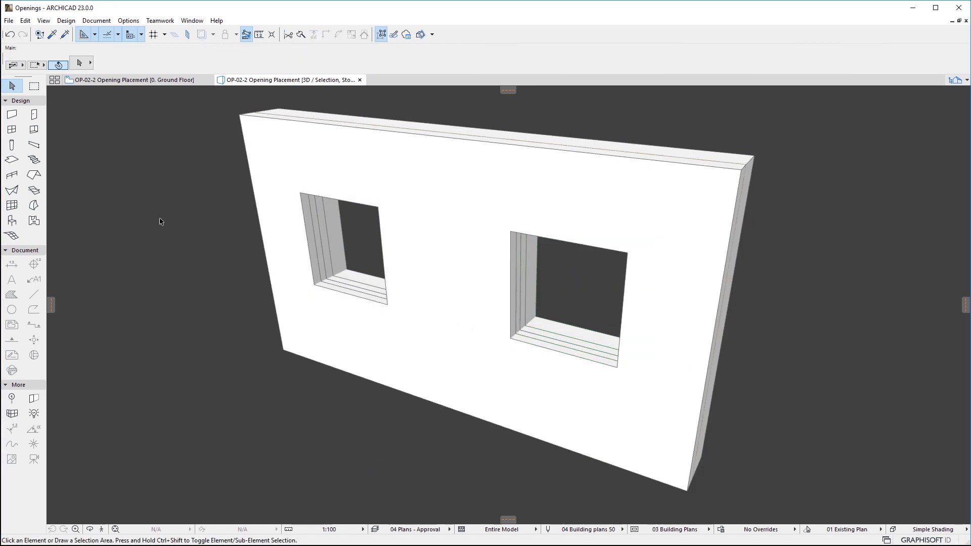
Step: Cut a 600x1000 elliptical opening at Z 1500 between the square openings, then select and deselect it
click(34, 130)
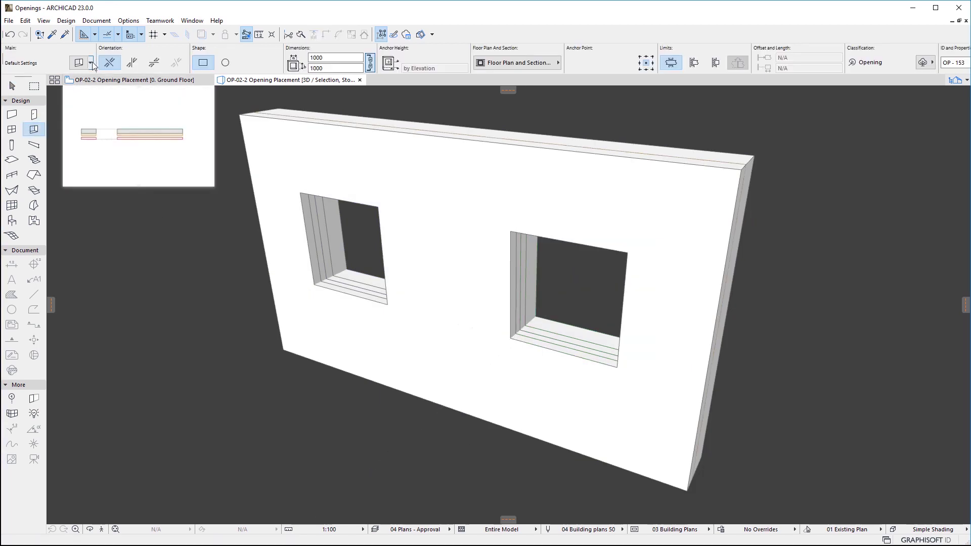
click(90, 64)
click(121, 110)
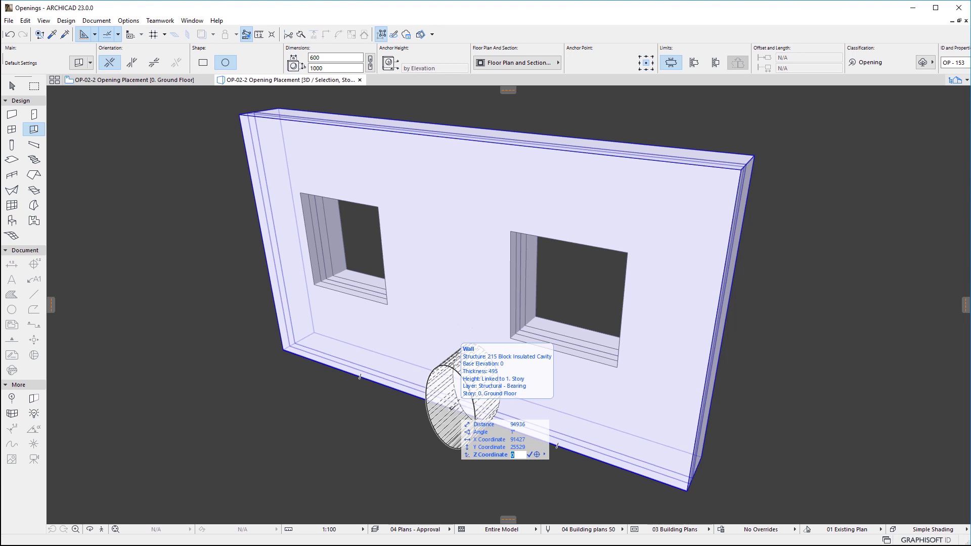
text(1500)
key(Return)
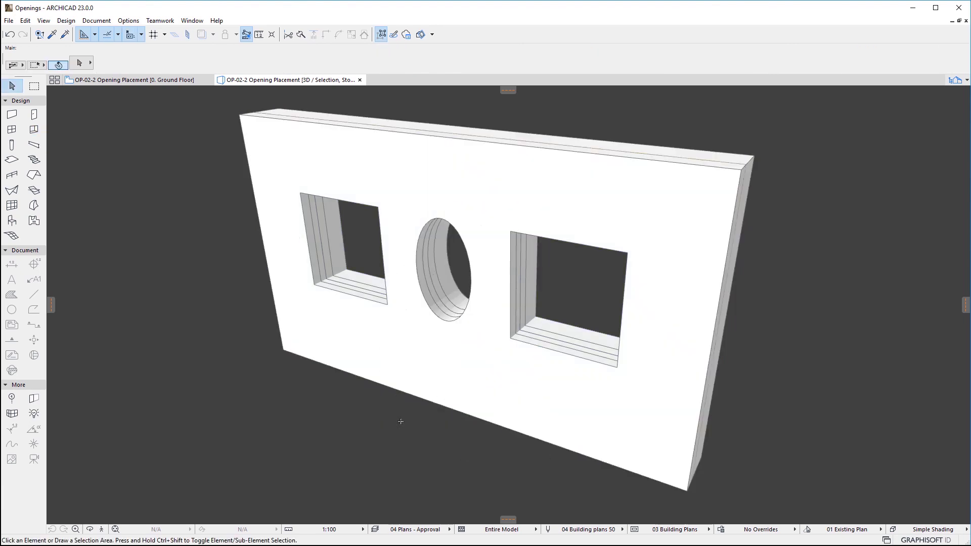
shift+click(441, 301)
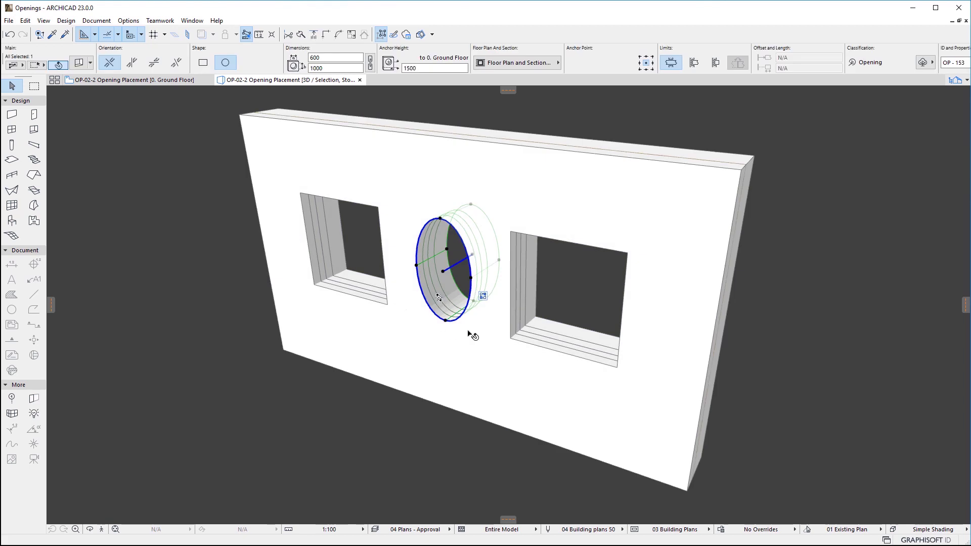
mouse_move(482, 295)
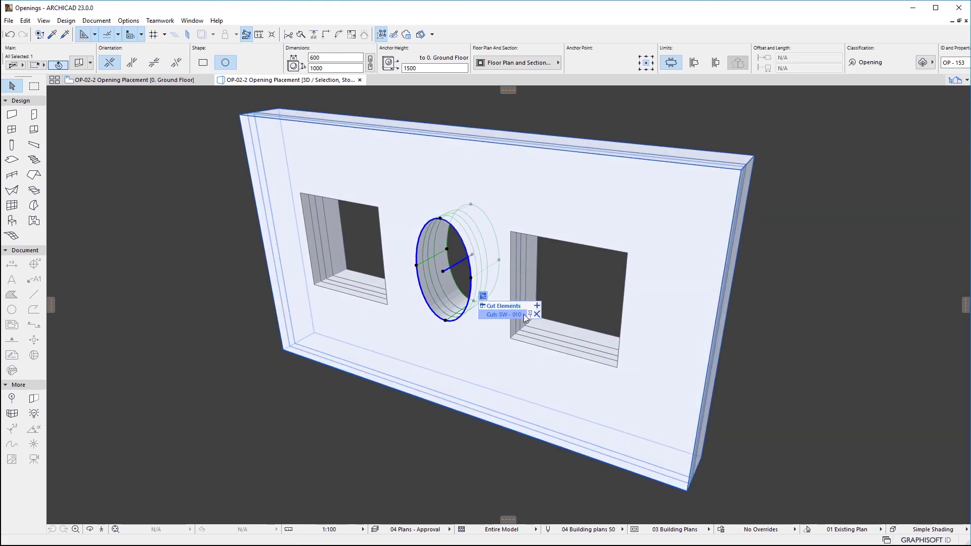
click(469, 440)
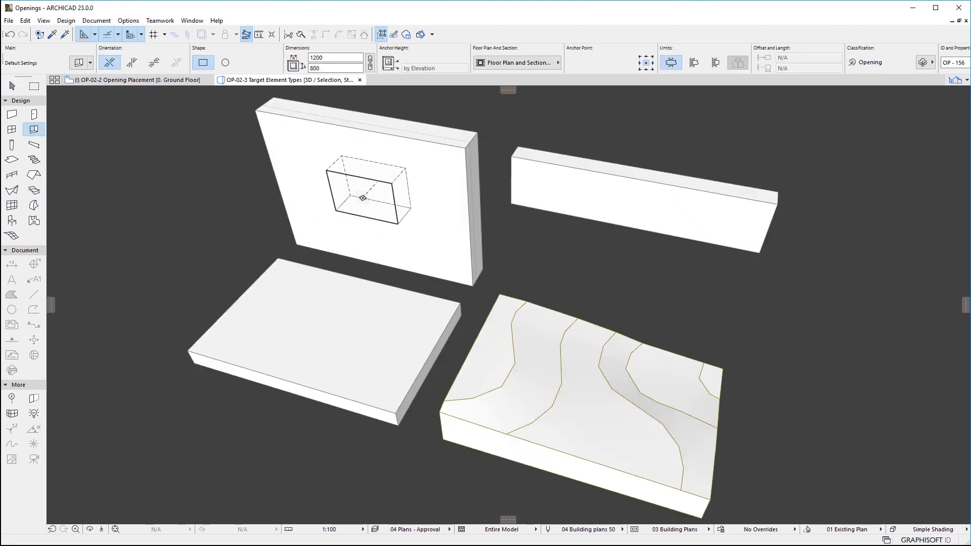
Step: Cut openings into the upright wall, slab and mesh, plus a 400x400 one in the low wall
click(363, 198)
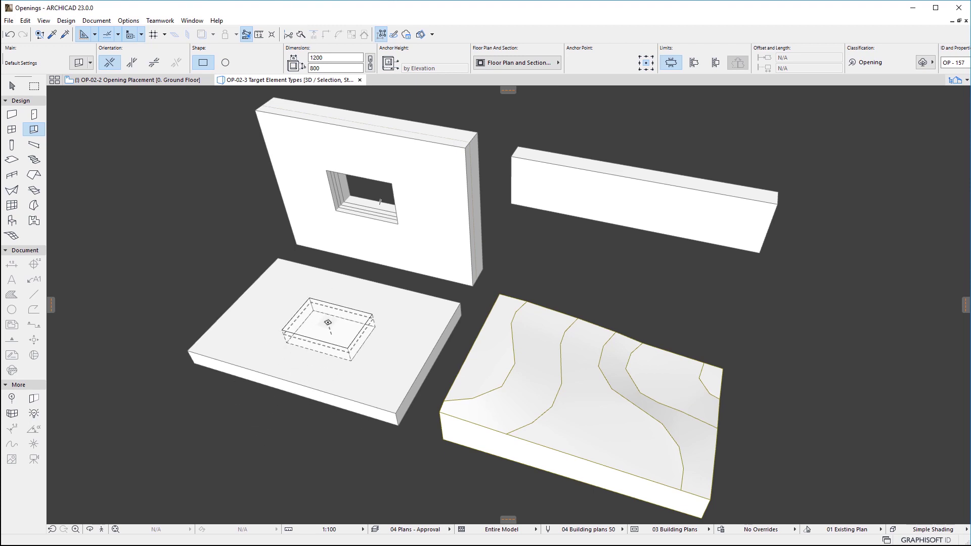
click(327, 322)
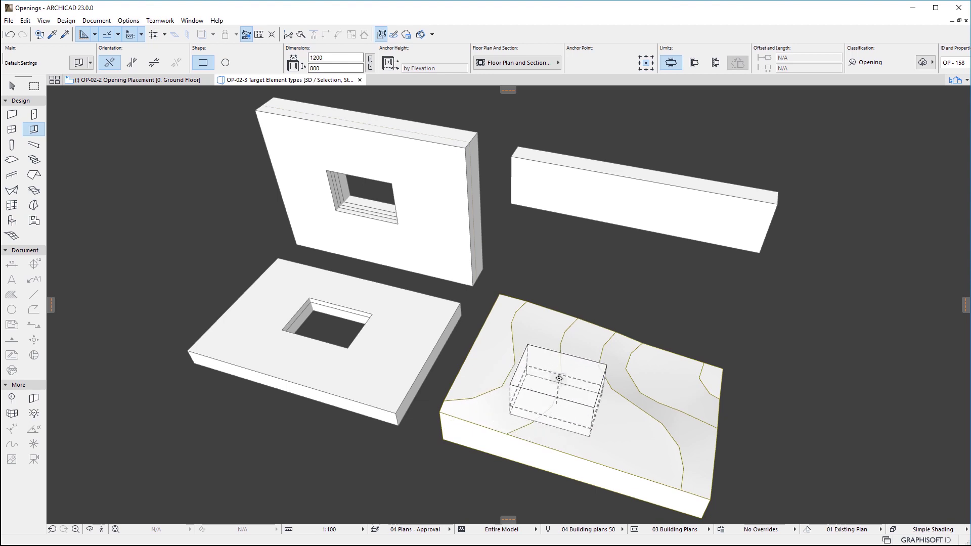
click(558, 378)
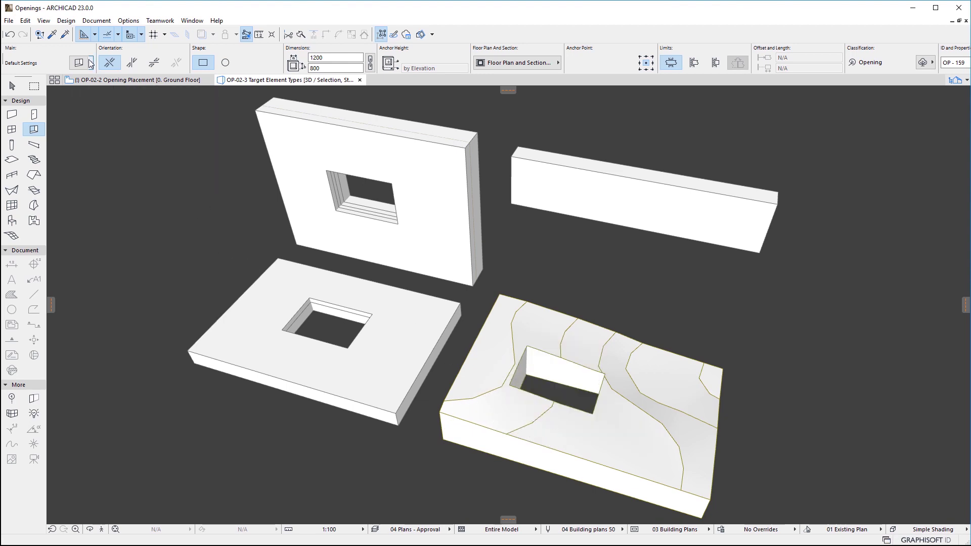
click(91, 63)
double_click(119, 102)
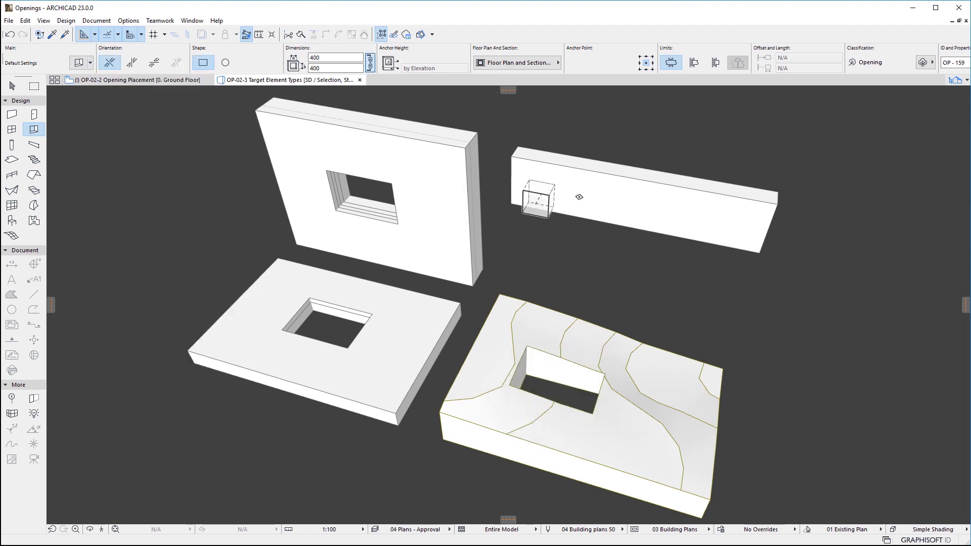
click(573, 197)
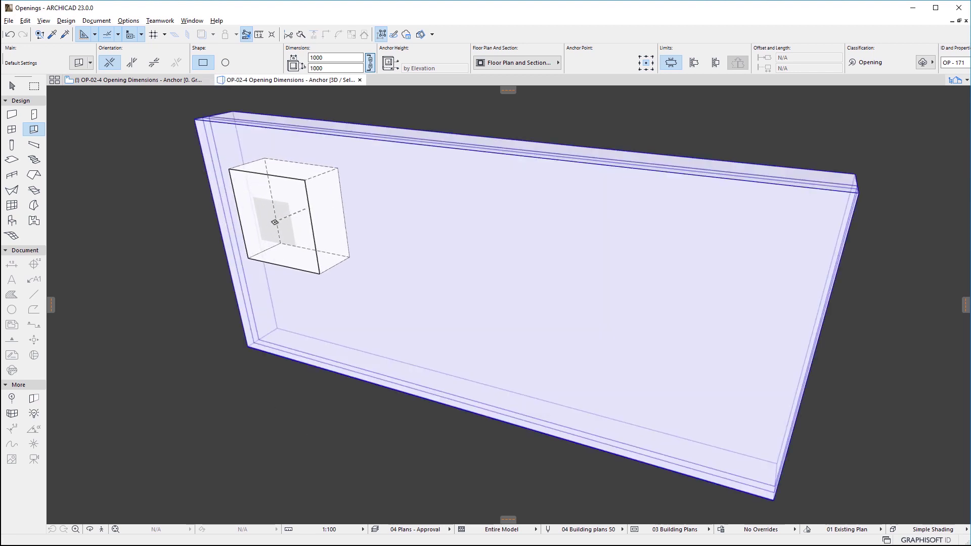
Step: Cut a 1000x1000 opening near the wall's upper left, then a 1000x1000 circular opening
click(228, 222)
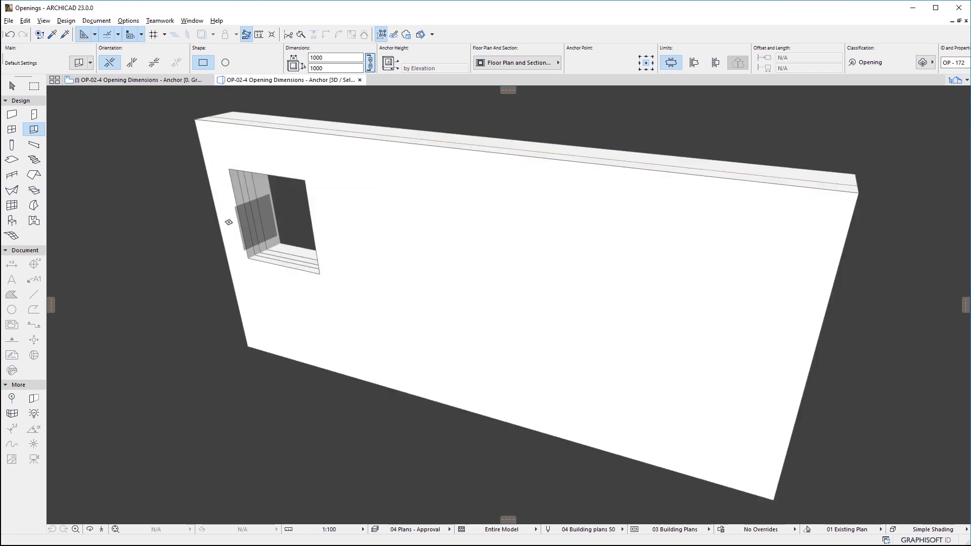
click(42, 129)
double_click(92, 219)
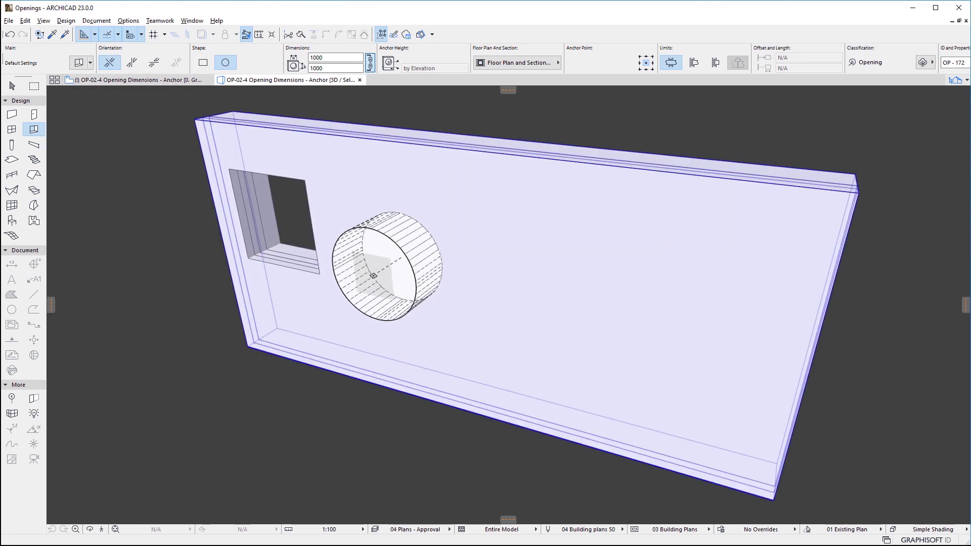
click(360, 272)
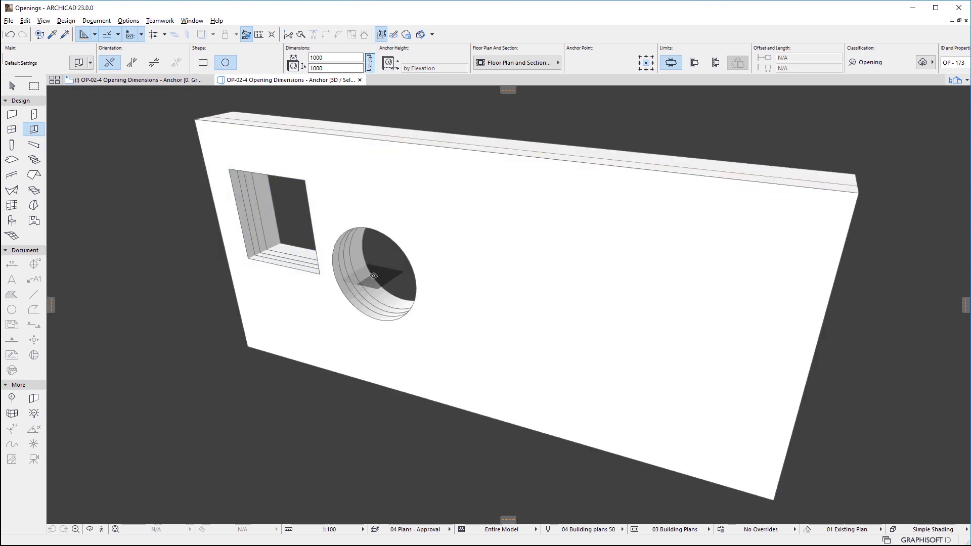
Step: Stretch the circular opening vertically into a tall ellipse 2072 high
shift+click(360, 277)
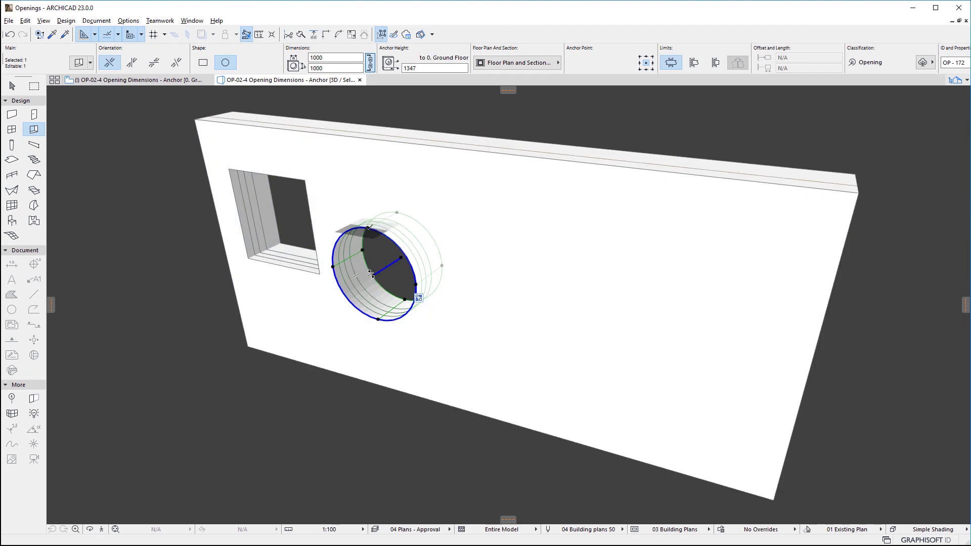
click(371, 273)
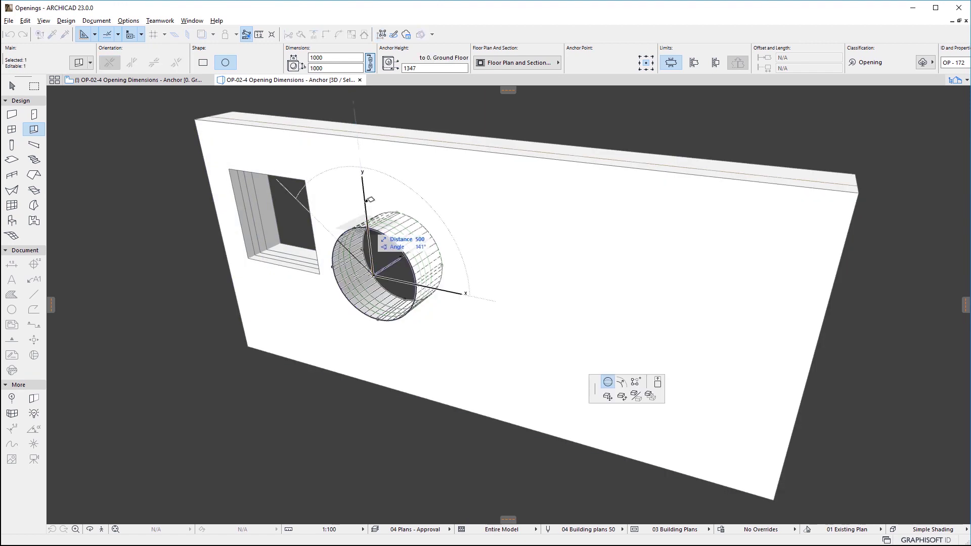
click(360, 171)
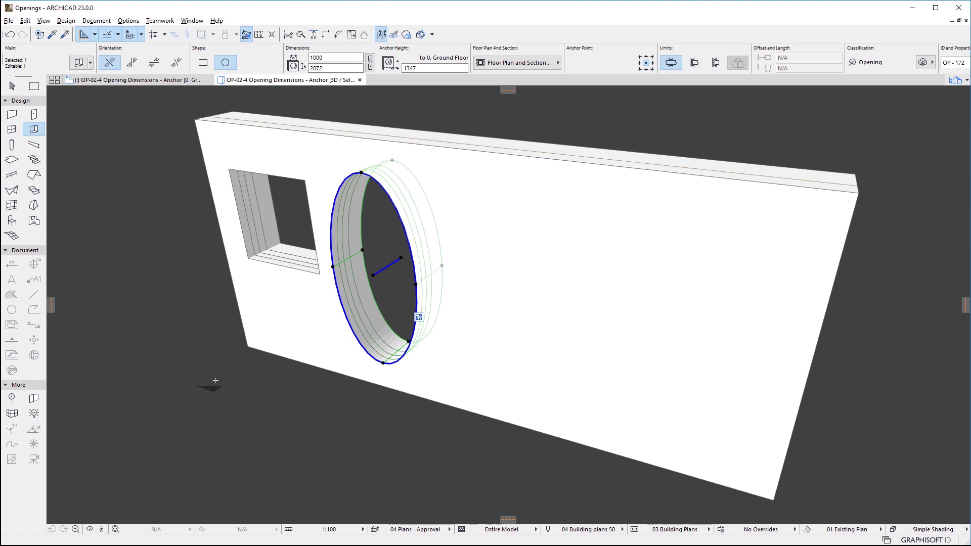
key(Escape)
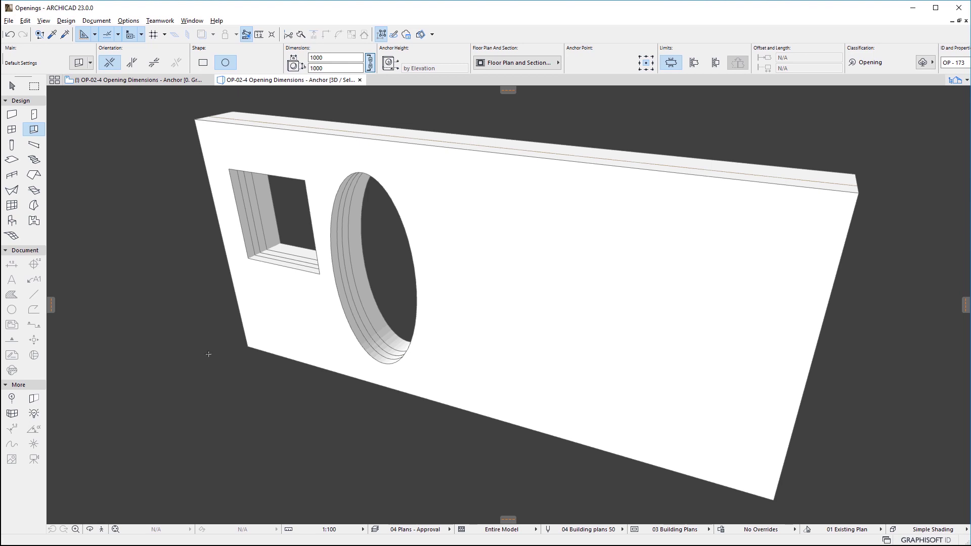
Step: Set the opening to a 300×1200 rectangle anchored top middle at height 2400
click(147, 80)
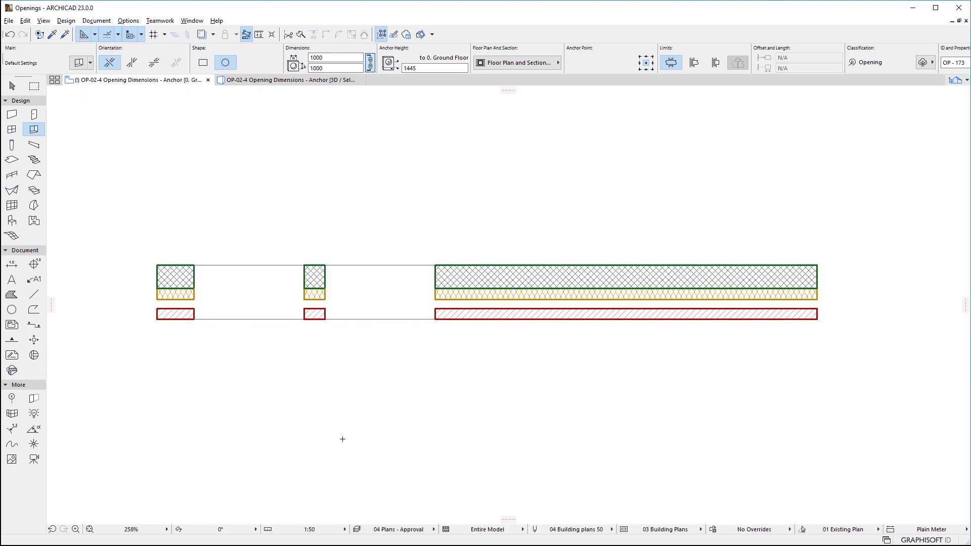
click(203, 62)
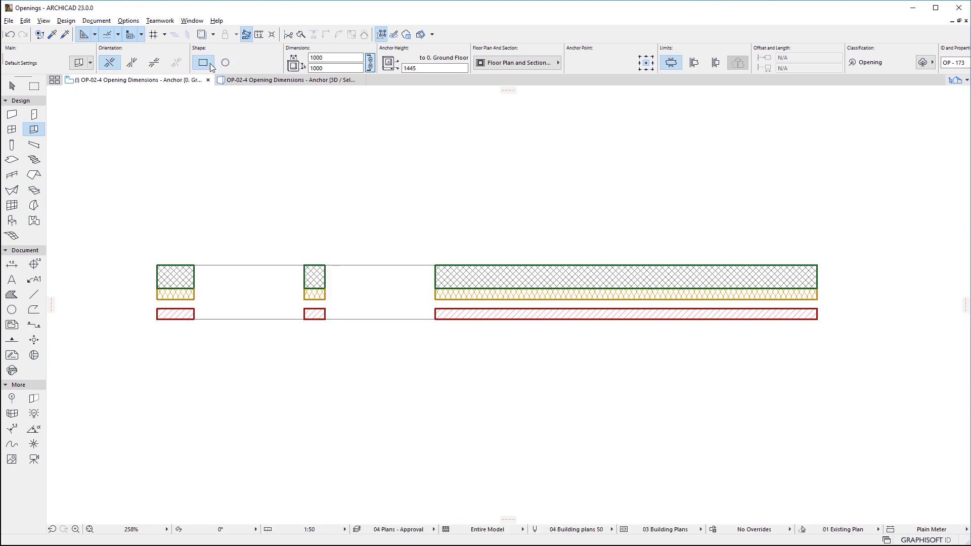
double_click(345, 57)
text(300)
double_click(340, 67)
text(1200)
click(646, 59)
click(436, 68)
text(2400)
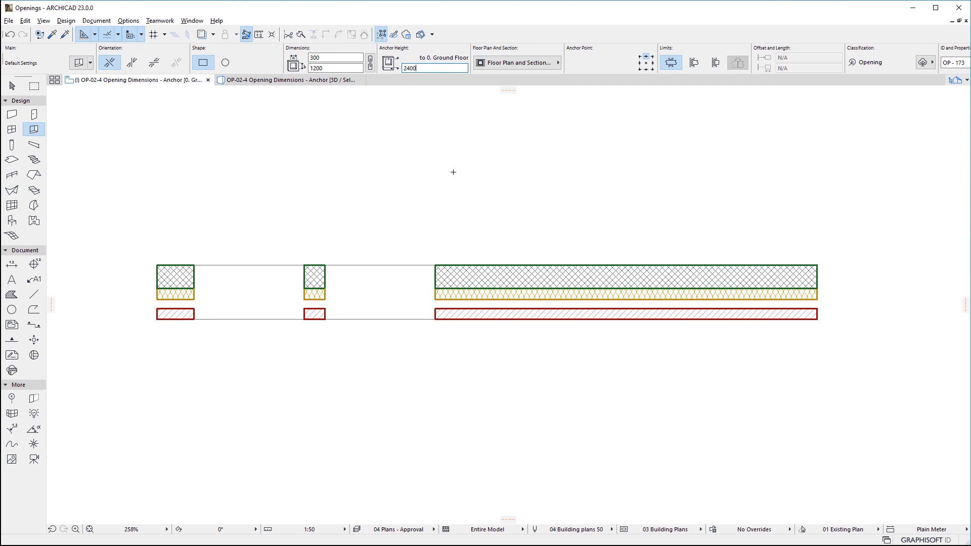
Step: Place two tall 300×1200 openings in the long wall, one in plan and one in 3D
click(538, 321)
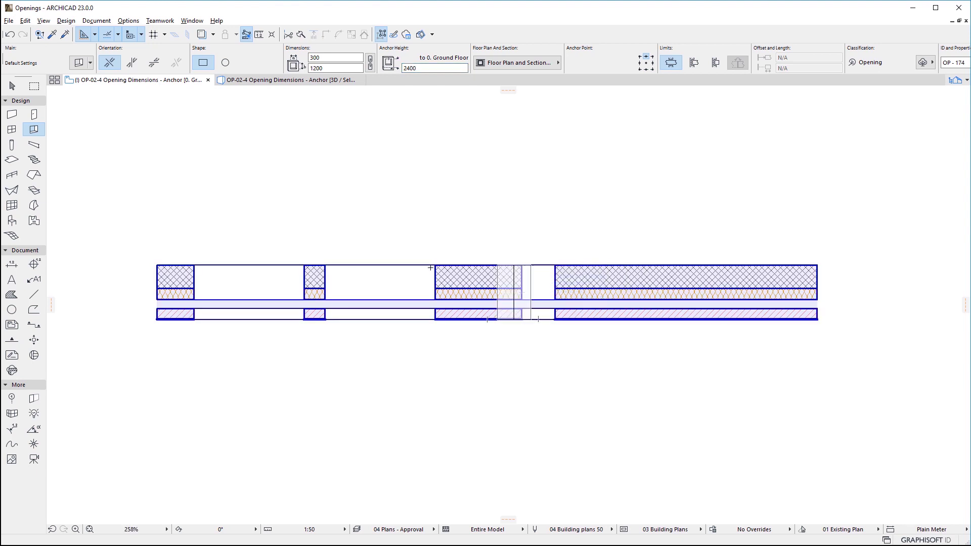
click(302, 81)
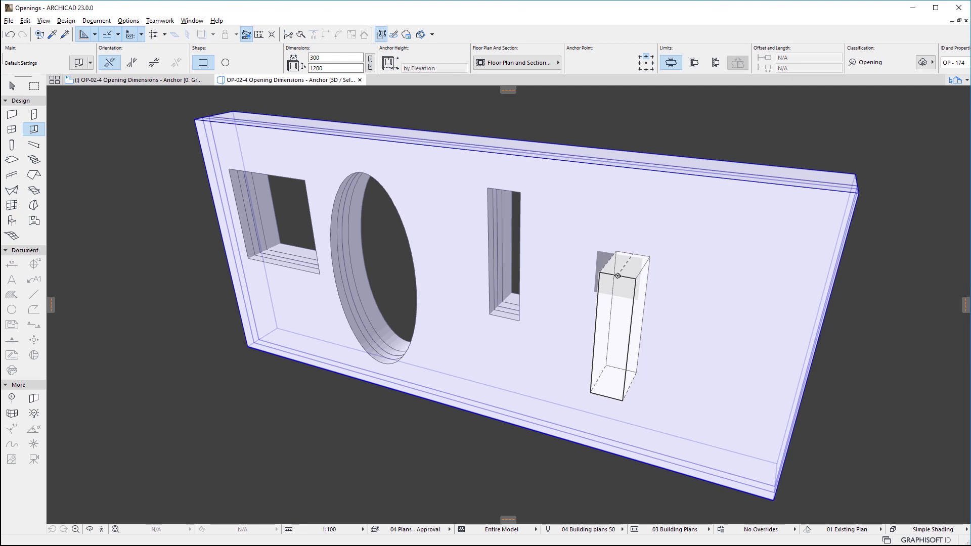
click(617, 275)
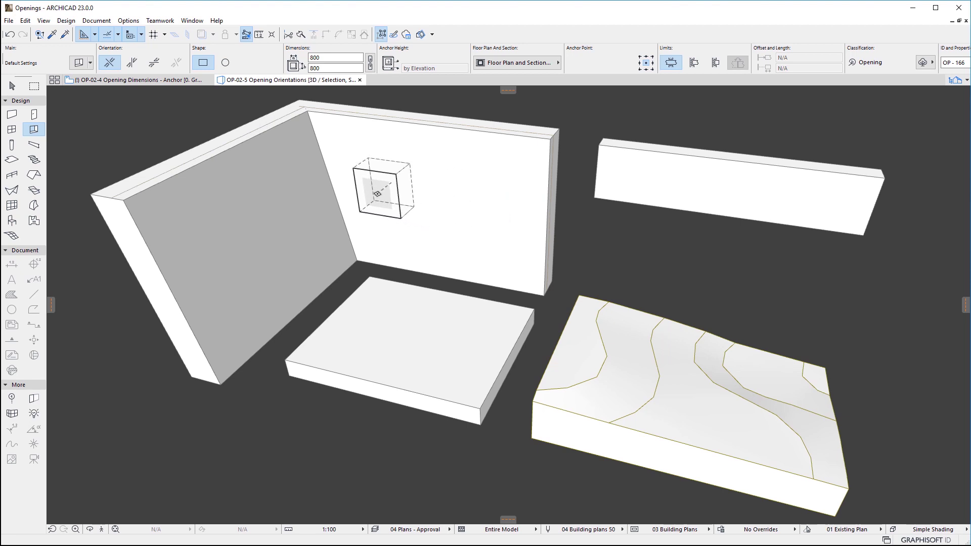
Step: Give the back wall, left wall, slab and terrain mesh each an 800×800 opening
click(375, 192)
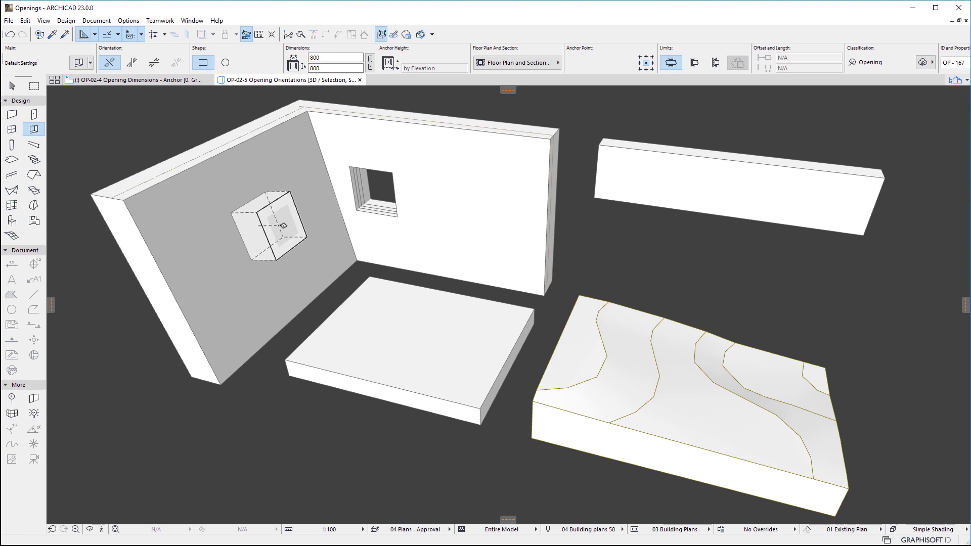
click(284, 225)
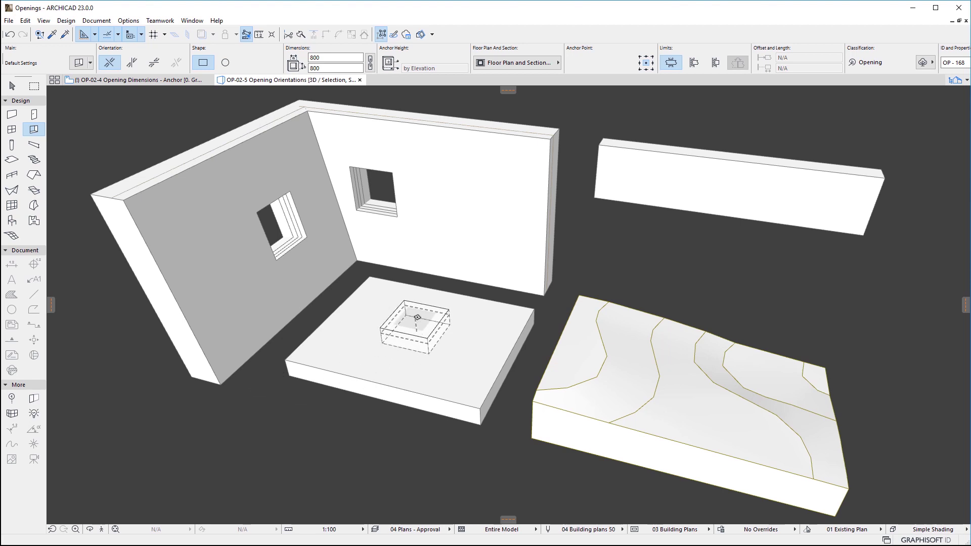
click(417, 317)
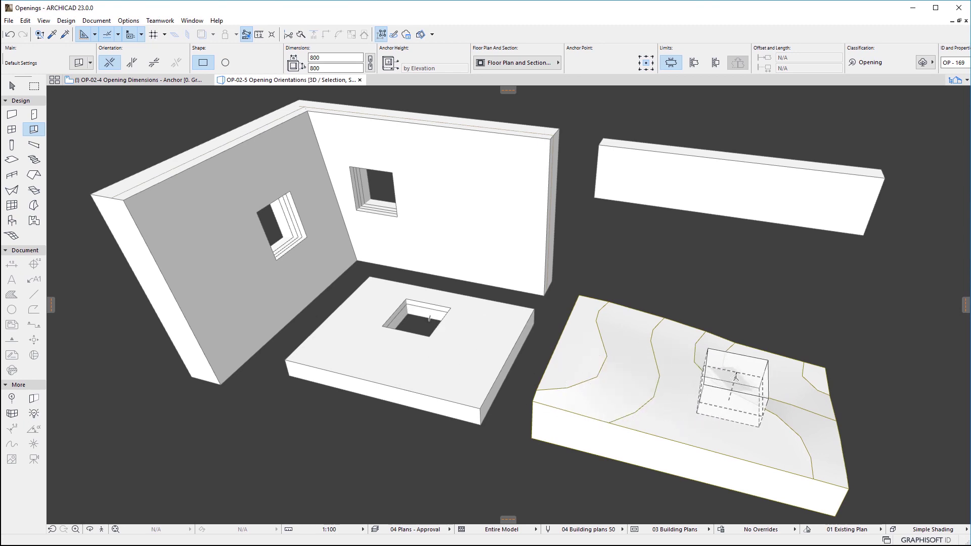
click(733, 376)
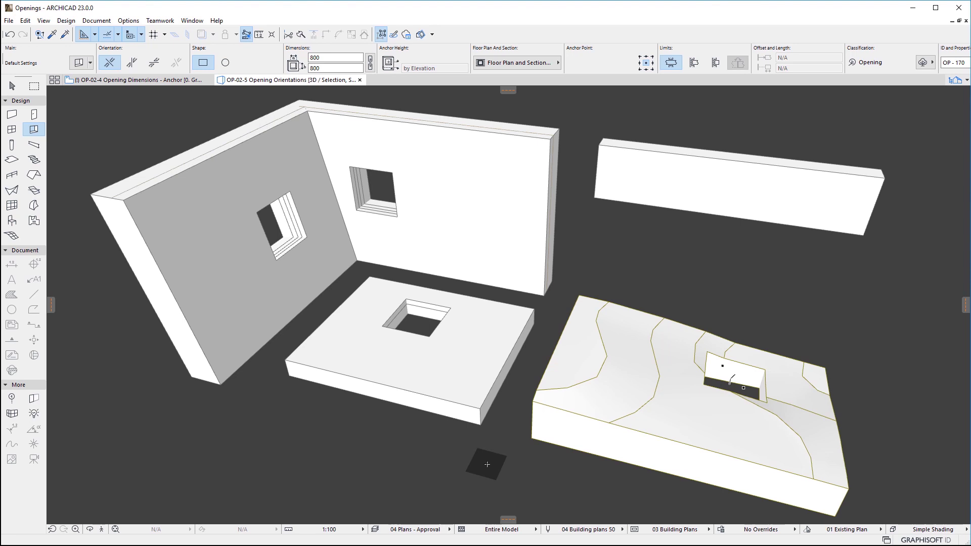
Step: Cut a 200x600 mm vertical rectangular opening through the back wall
click(43, 131)
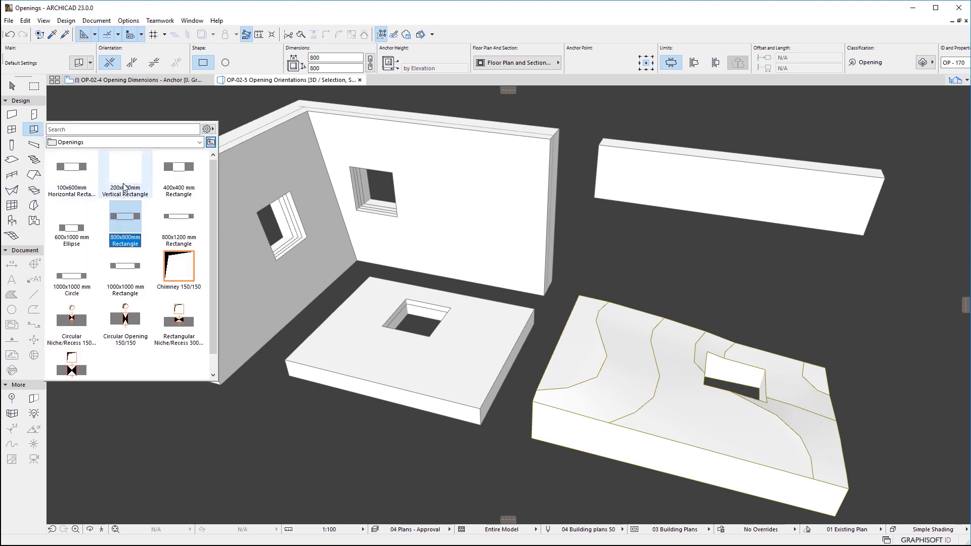
double_click(122, 167)
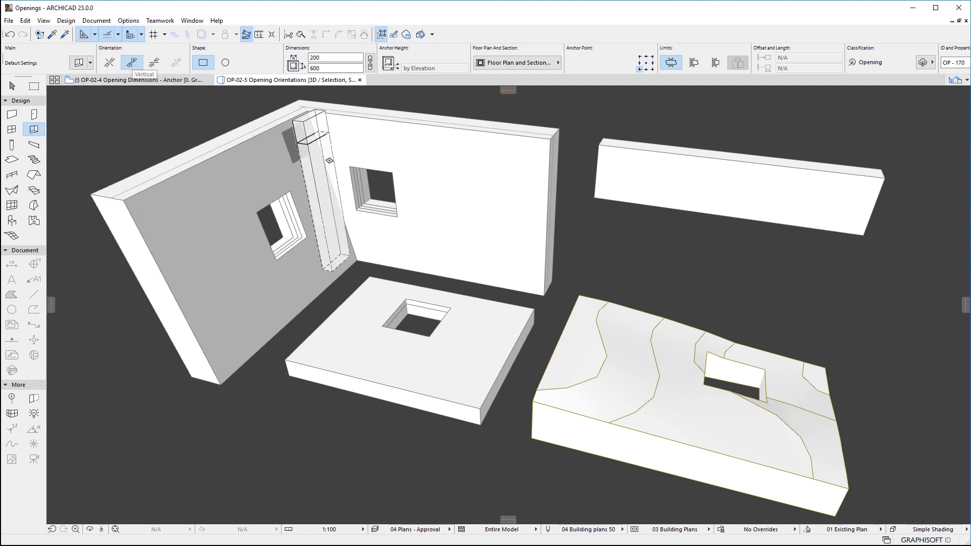
click(446, 278)
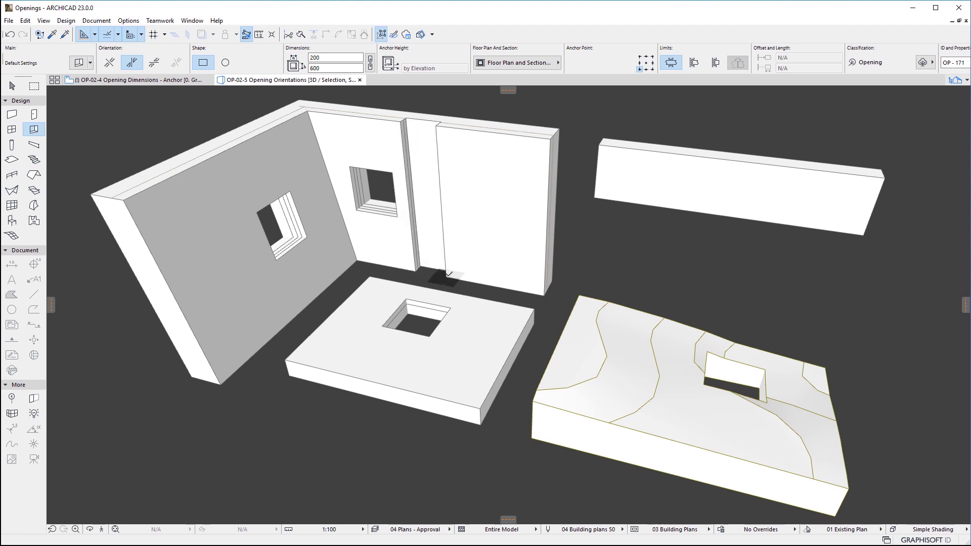
Step: Cut a long 600 × 100 groove across the slab, then choose the 800x800 mm Rectangle preset
click(40, 131)
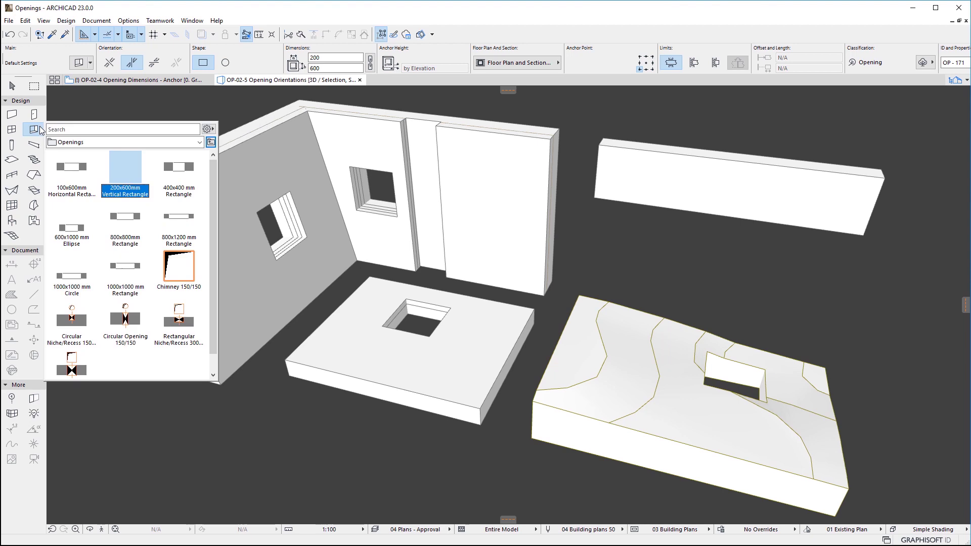
double_click(72, 174)
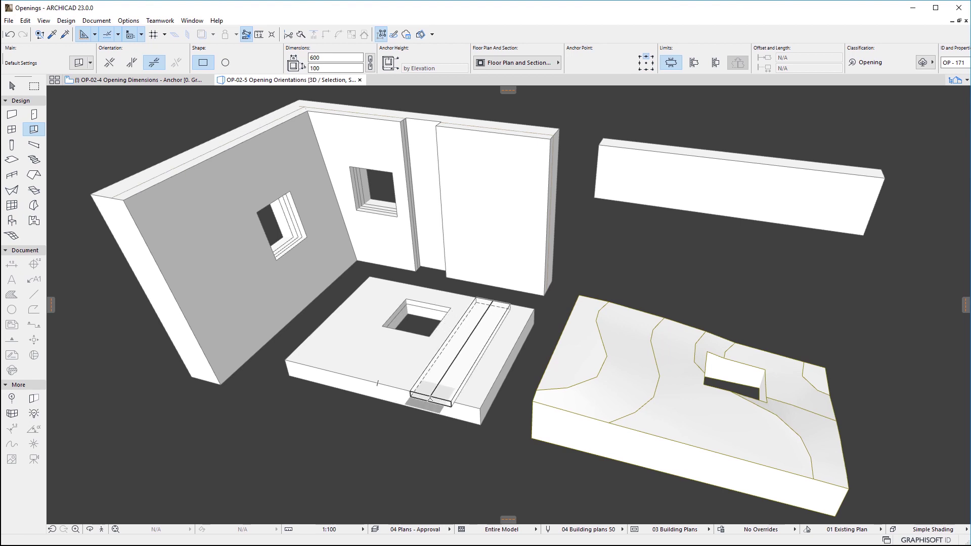
click(430, 399)
click(411, 434)
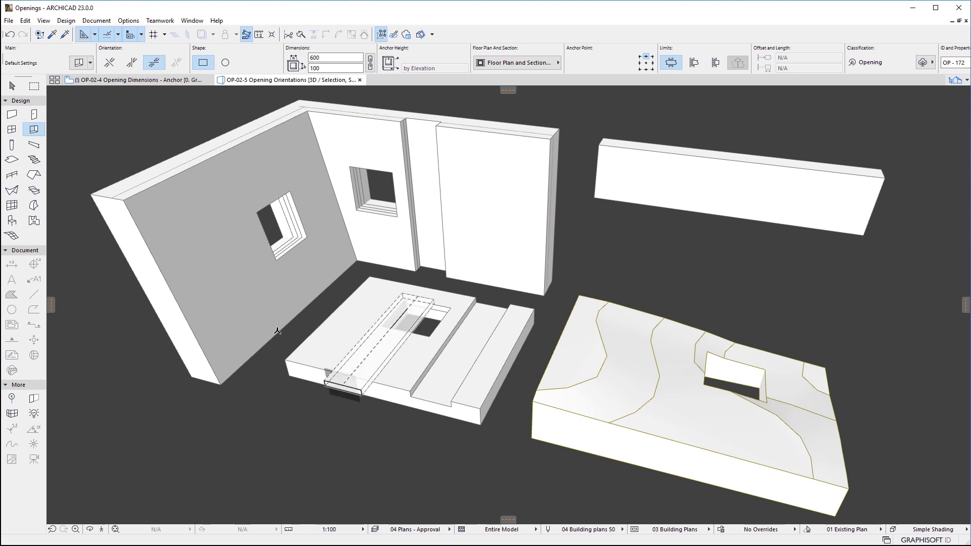
click(42, 130)
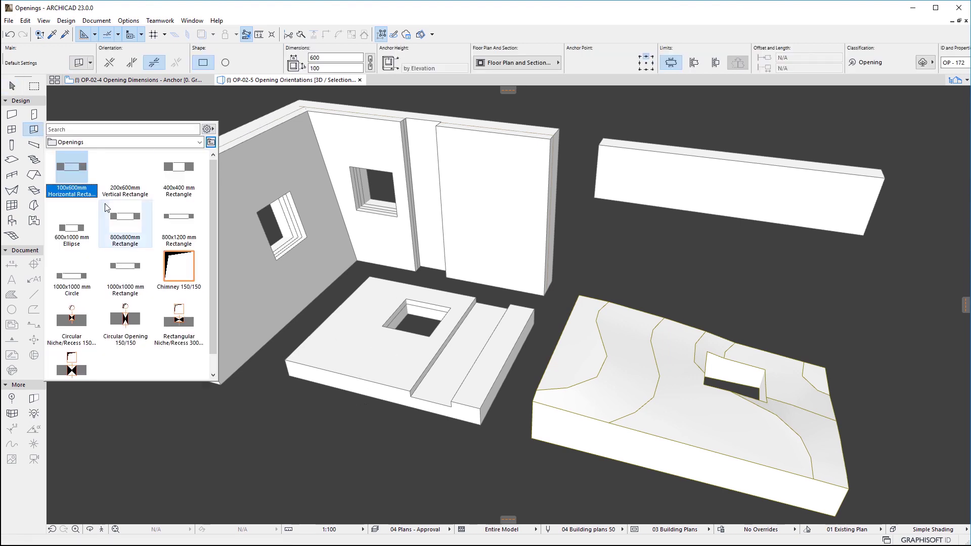
click(124, 220)
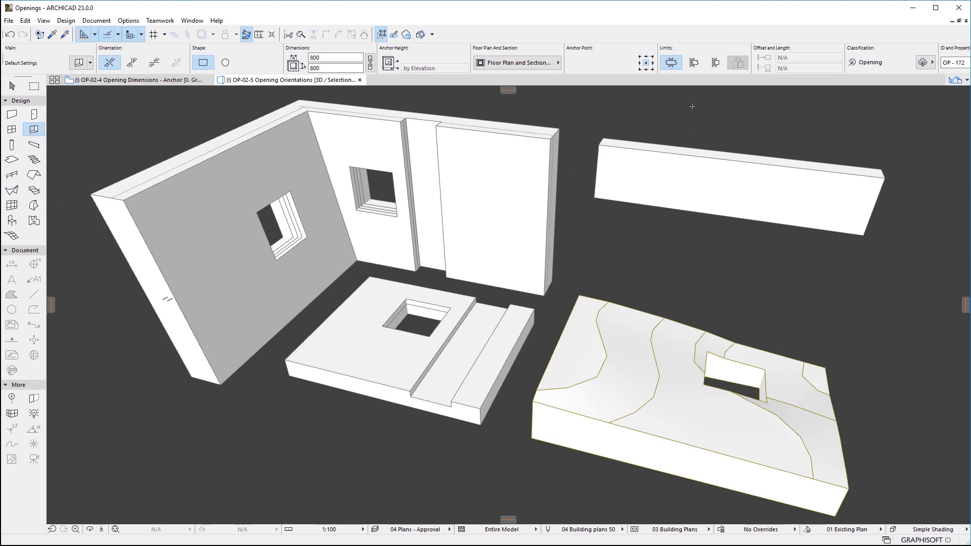
Step: Place an 800×800 opening in the right wall and turn on Editing Plane Display
click(548, 237)
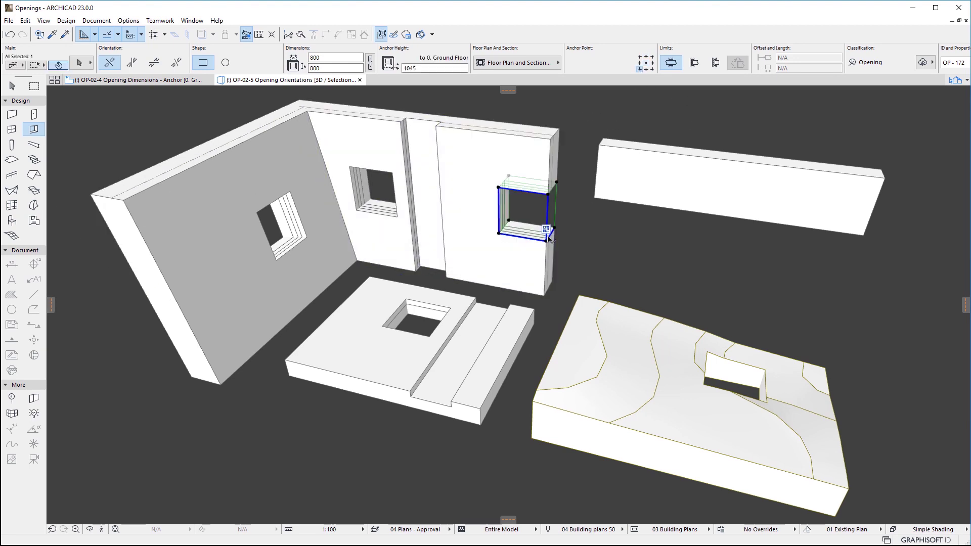
scroll(541, 161, up, 5)
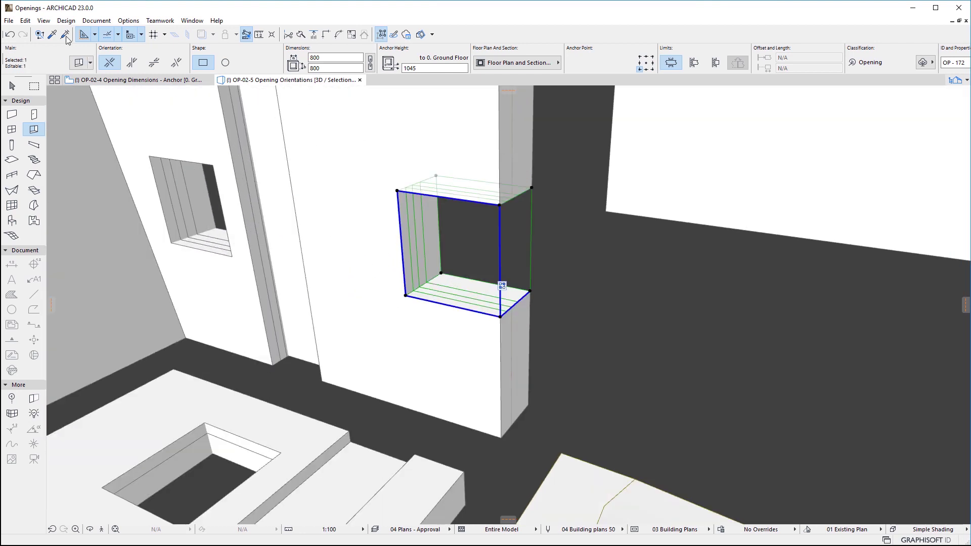
click(44, 20)
click(71, 78)
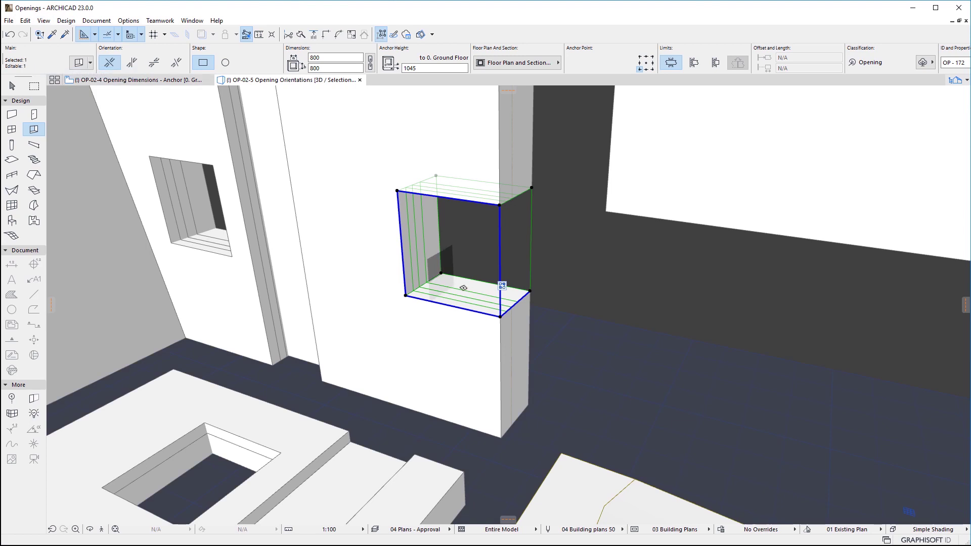
Step: Free Rotate the opening about its corner, using the wall face as the editing plane
click(501, 285)
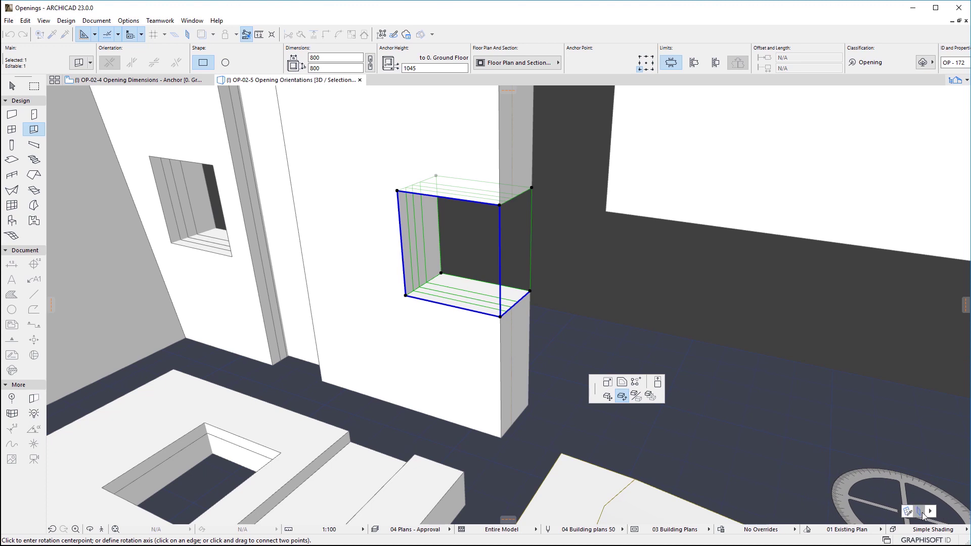
click(930, 511)
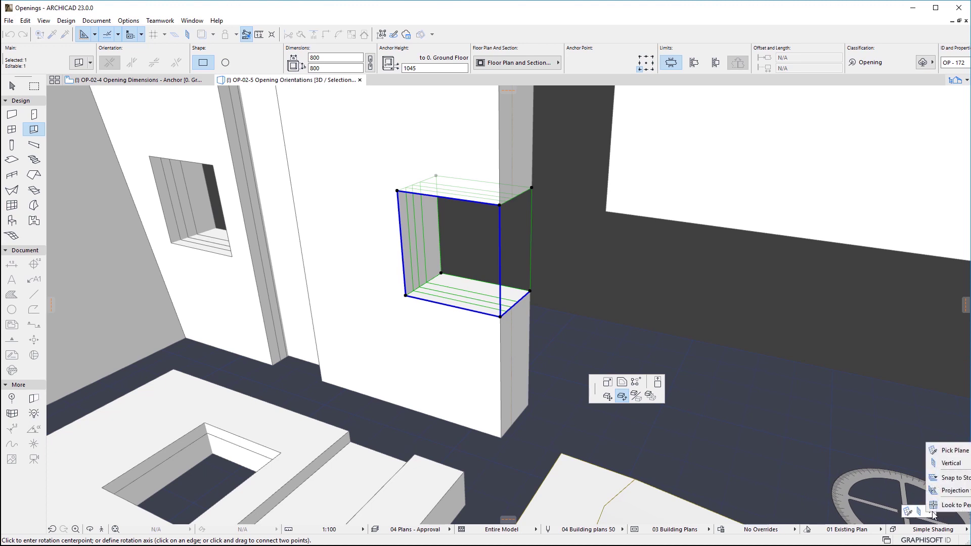
click(953, 450)
click(502, 324)
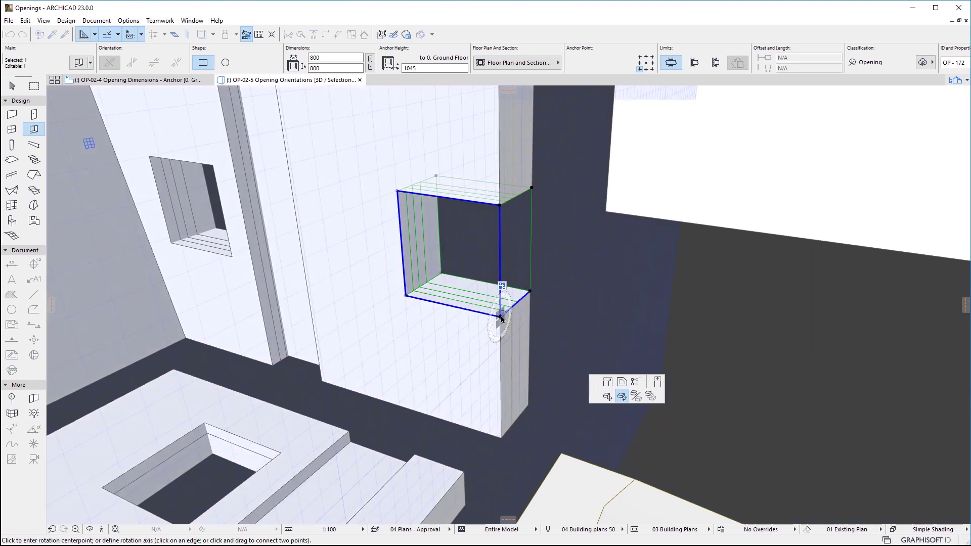
click(500, 316)
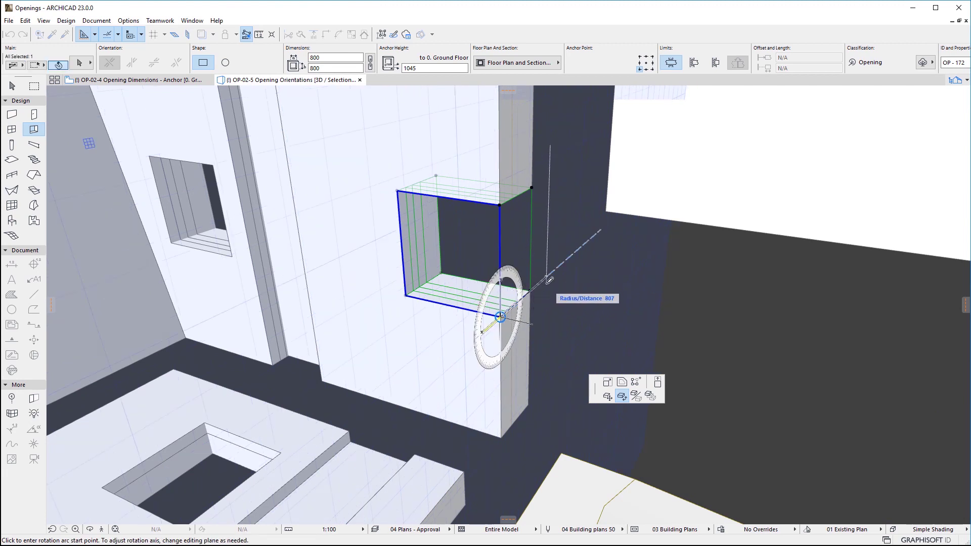
click(549, 280)
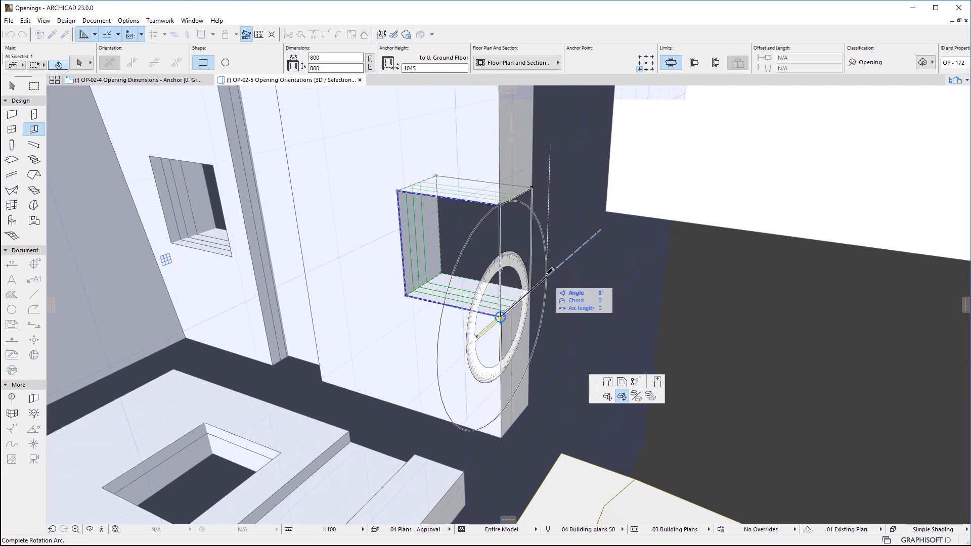
click(568, 195)
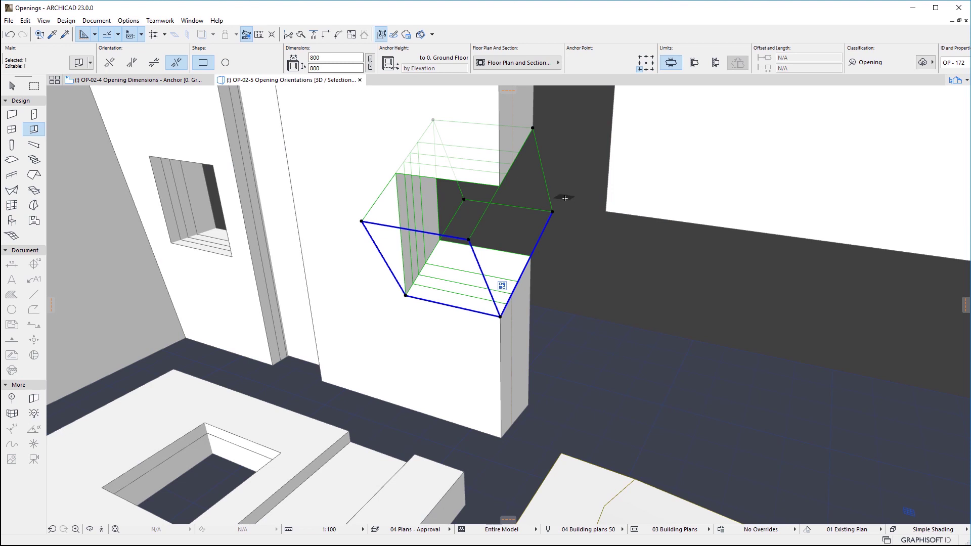
shift+middle_drag(574, 219, 577, 223)
scroll(580, 224, down, 5)
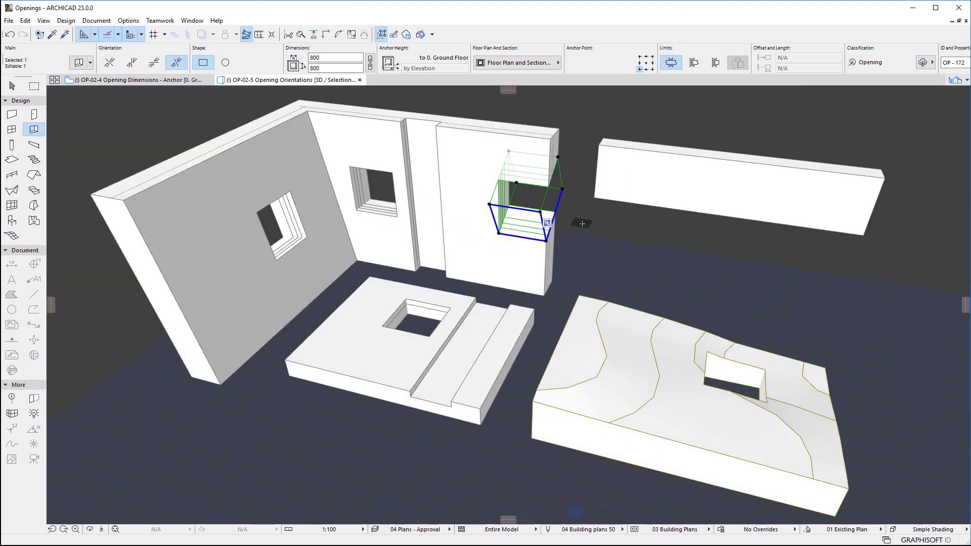
key(Escape)
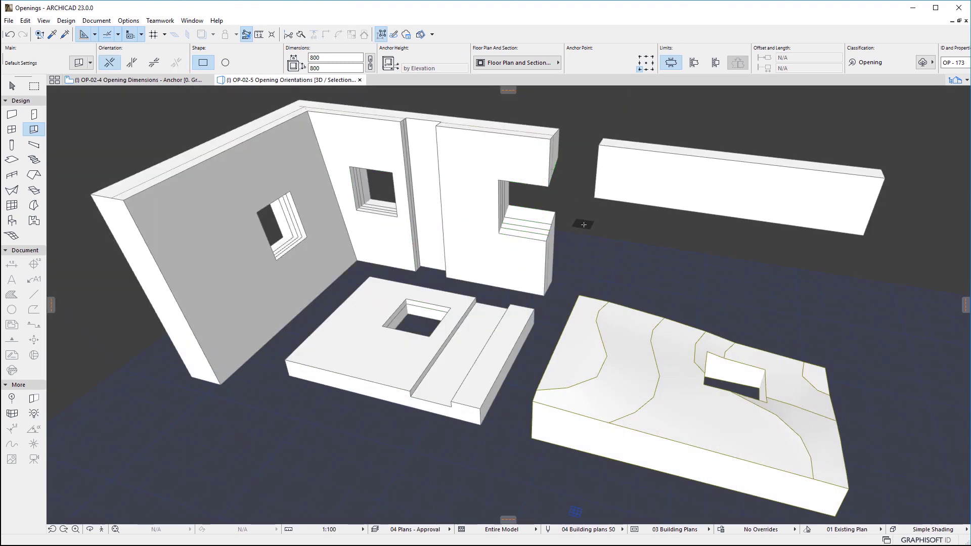
Step: Limit the back wall's square opening on one side with a -300 offset, flipped to the other side
key(Escape)
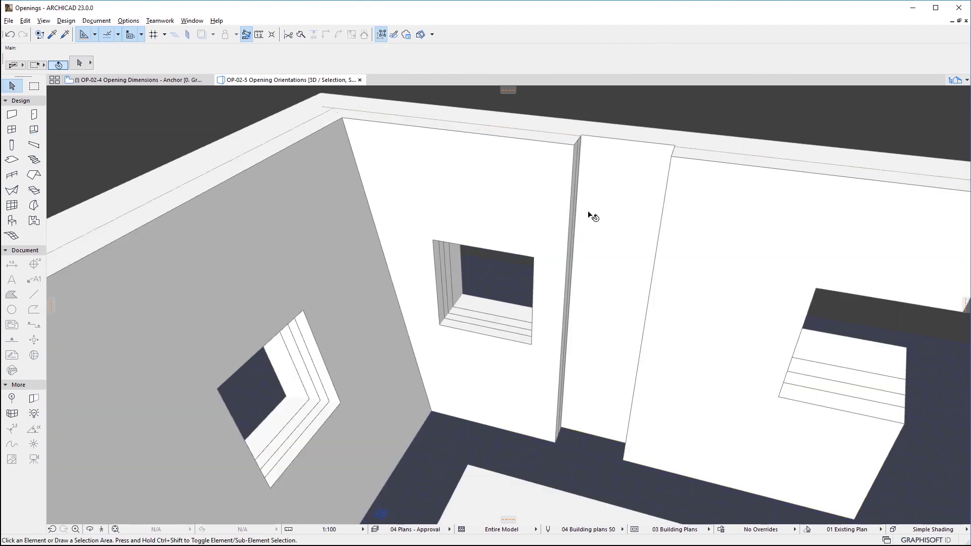
click(483, 313)
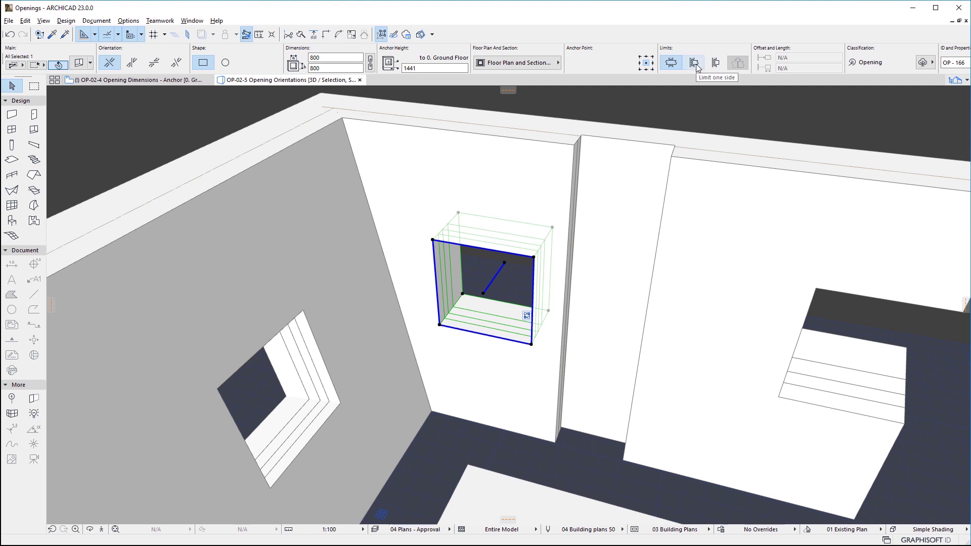
click(695, 64)
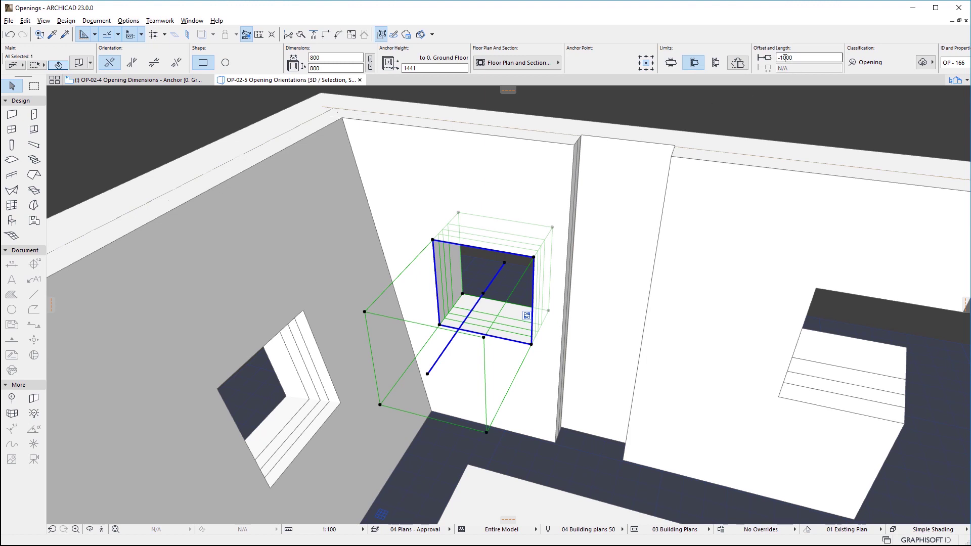
click(809, 57)
text(-300)
key(Return)
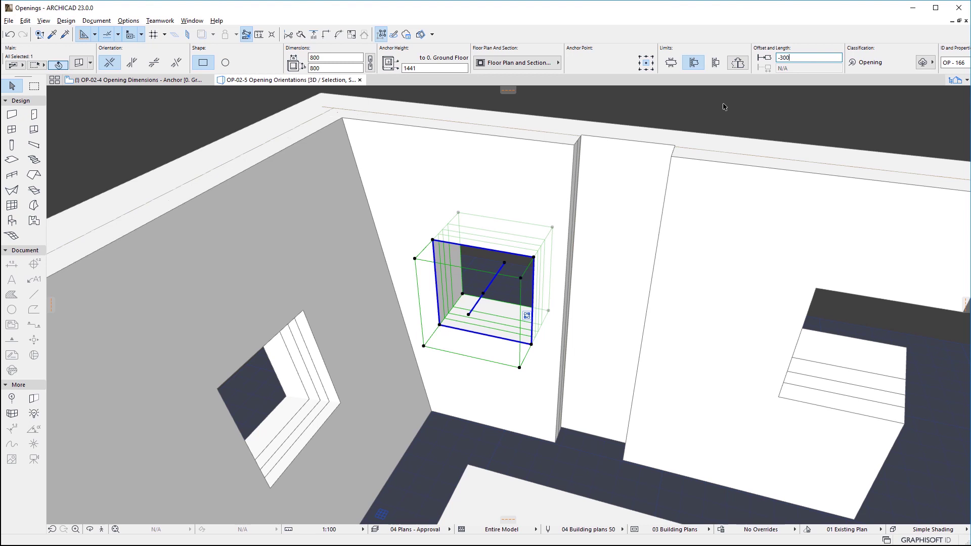
click(739, 67)
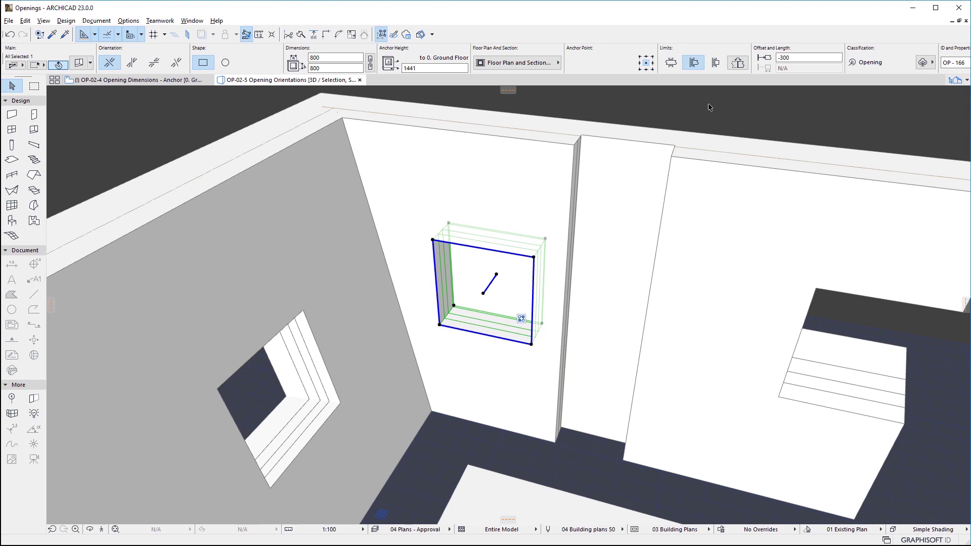
Step: Switch the opening to both-side limits with a 1500 length, then view the whole model
click(716, 64)
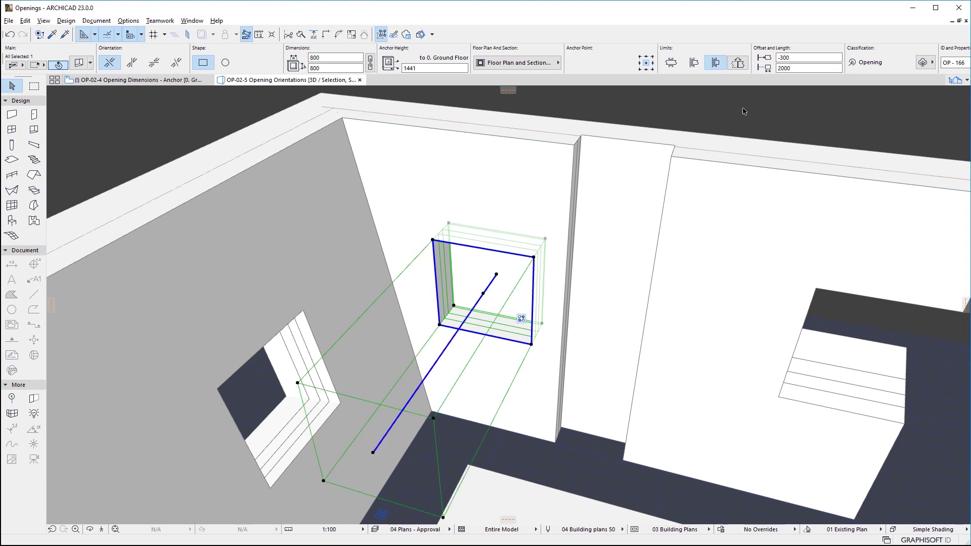
double_click(797, 68)
text(15)
key(Return)
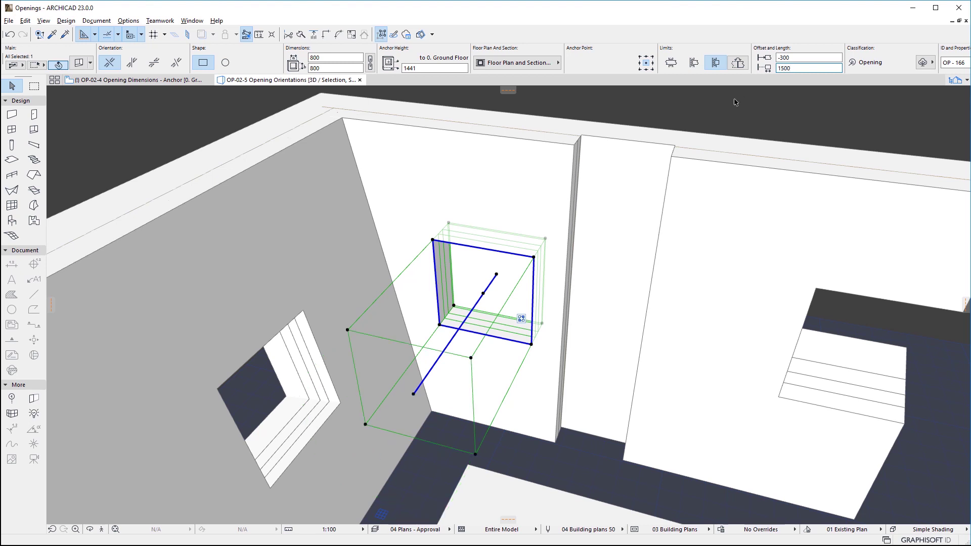
click(749, 106)
key(ctrl+apostrophe)
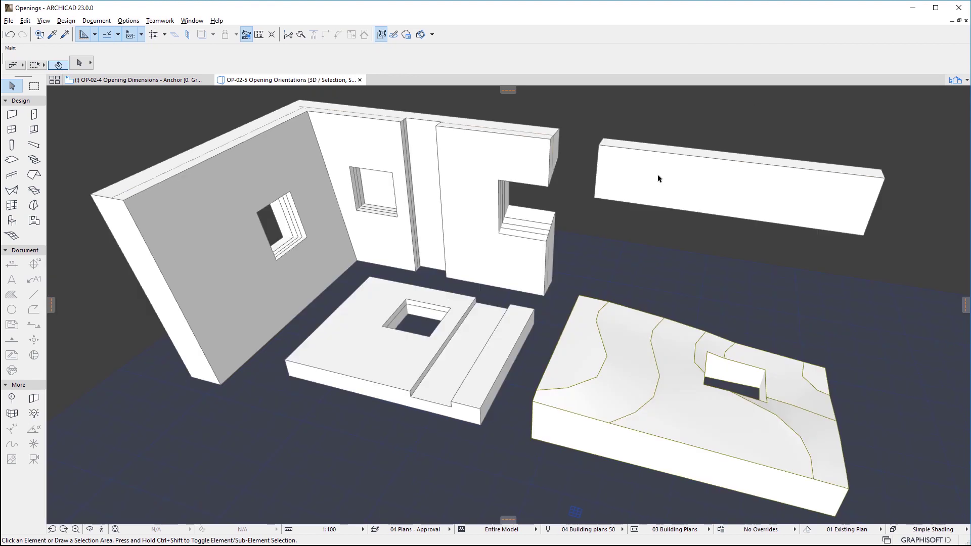